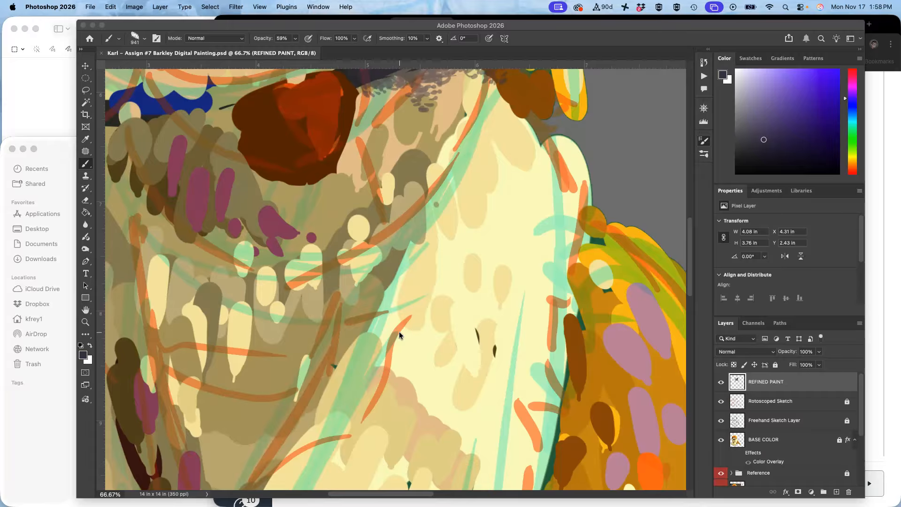
Paint a trial stroke beside the dog painting and undo it.
{"action": "left_click", "coordinate": [517, 21]}
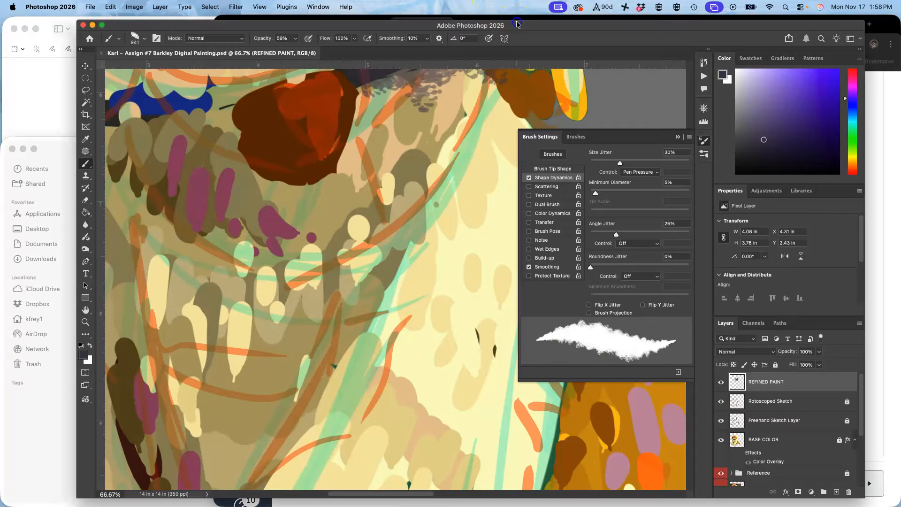
{"action": "key", "text": "super+minus"}
{"action": "key", "text": "super+minus"}
{"action": "key", "text": "super+minus"}
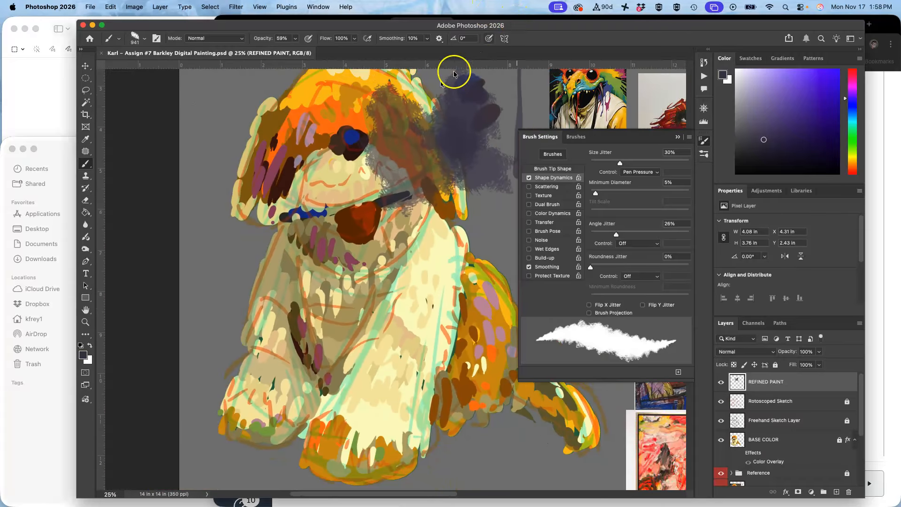
{"action": "left_click", "coordinate": [678, 137]}
{"action": "scroll", "coordinate": [528, 180], "scroll_direction": "up", "scroll_amount": 2}
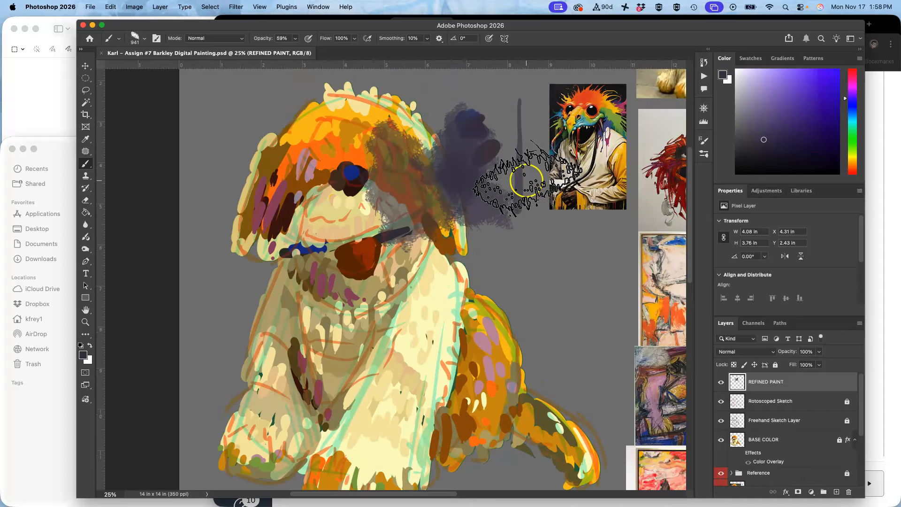
{"action": "key", "text": "super+equal"}
{"action": "key", "text": "super+minus"}
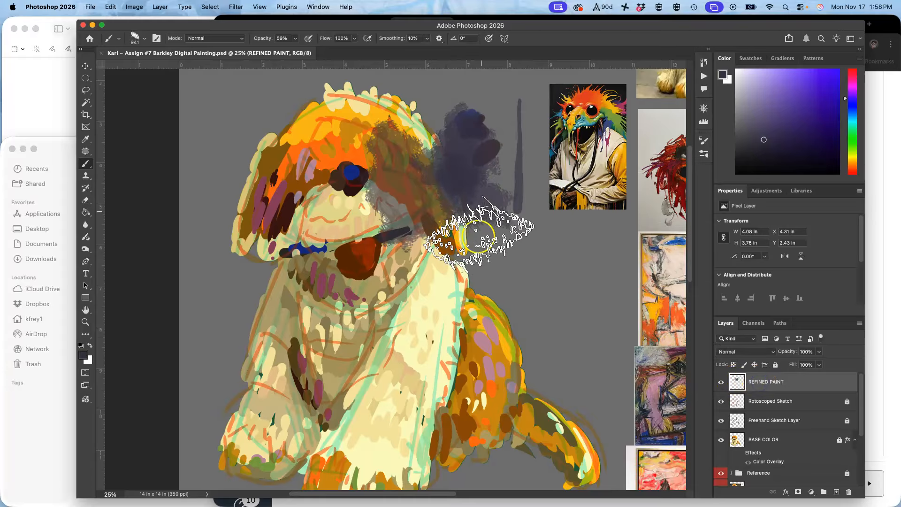
{"action": "mouse_move", "coordinate": [524, 272]}
{"action": "left_mouse_down"}
{"action": "mouse_move", "coordinate": [543, 258]}
{"action": "mouse_move", "coordinate": [553, 322]}
{"action": "mouse_move", "coordinate": [526, 291]}
{"action": "mouse_move", "coordinate": [543, 276]}
{"action": "mouse_move", "coordinate": [590, 296]}
{"action": "mouse_move", "coordinate": [587, 319]}
{"action": "left_mouse_up"}
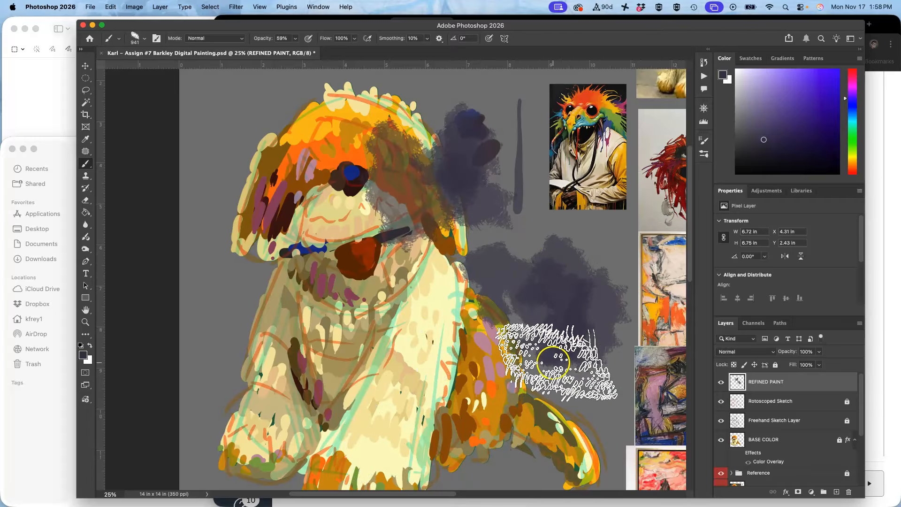
{"action": "key", "text": "super+z"}
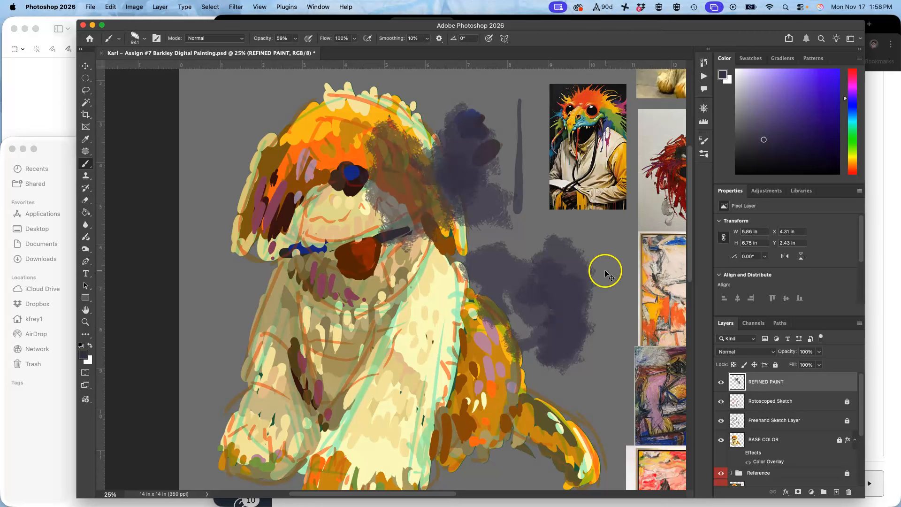
Clear all contents of the REFINED PAINT layer and save the painting file.
{"action": "key", "text": "super+a"}
{"action": "key", "text": "BackSpace"}
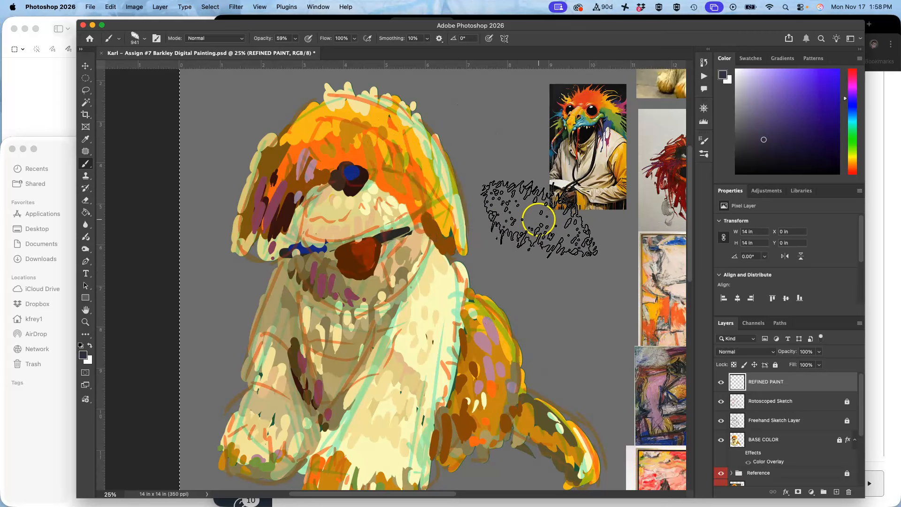
{"action": "left_click", "coordinate": [90, 7]}
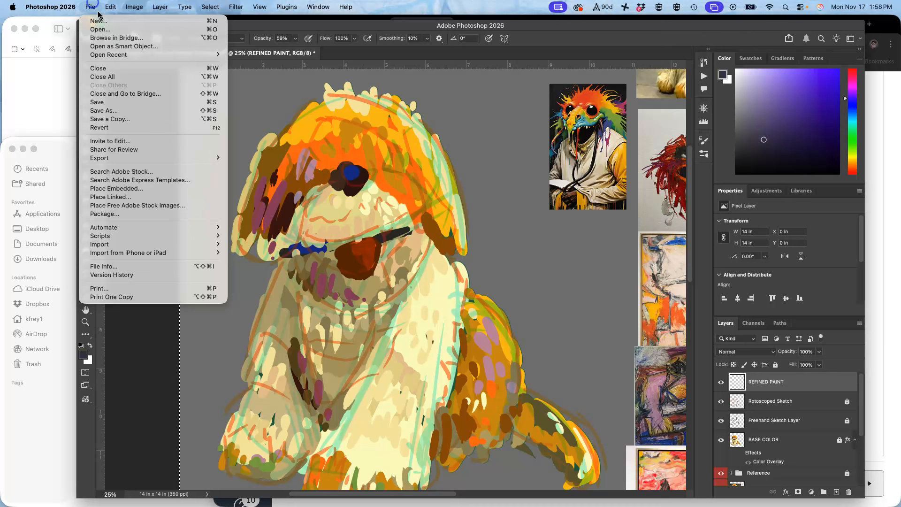
{"action": "left_click", "coordinate": [109, 106]}
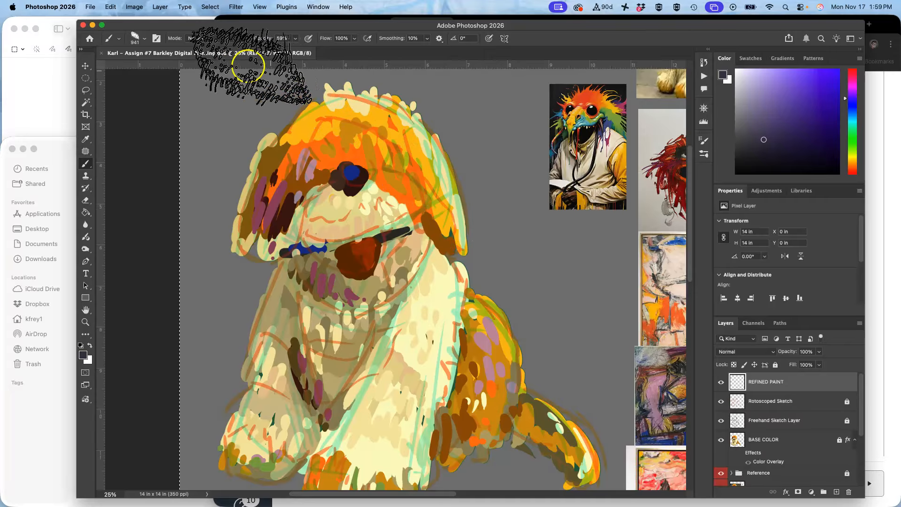
Create a new 1000 × 1000 pixel document at 350 pixels/inch.
{"action": "left_click_drag", "start_coordinate": [185, 26], "coordinate": [168, 21]}
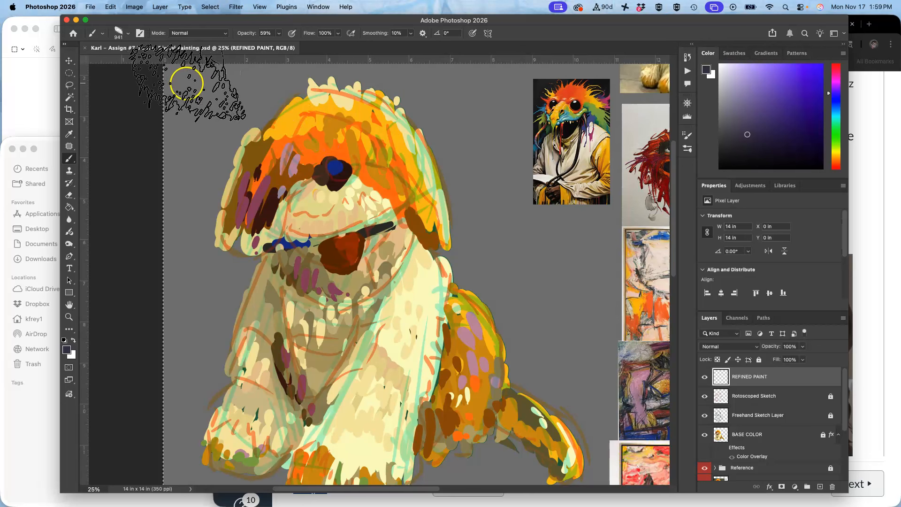
{"action": "left_click", "coordinate": [90, 7]}
{"action": "left_click", "coordinate": [101, 18]}
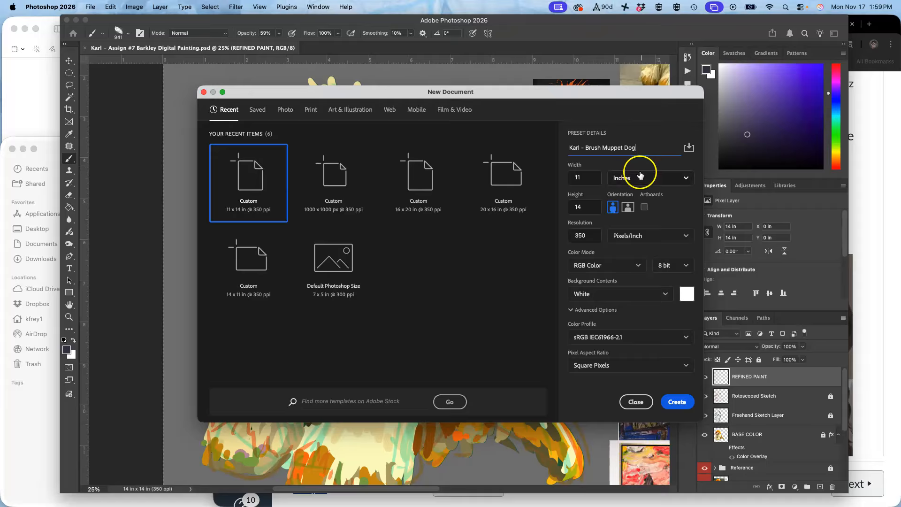
{"action": "left_click", "coordinate": [650, 182]}
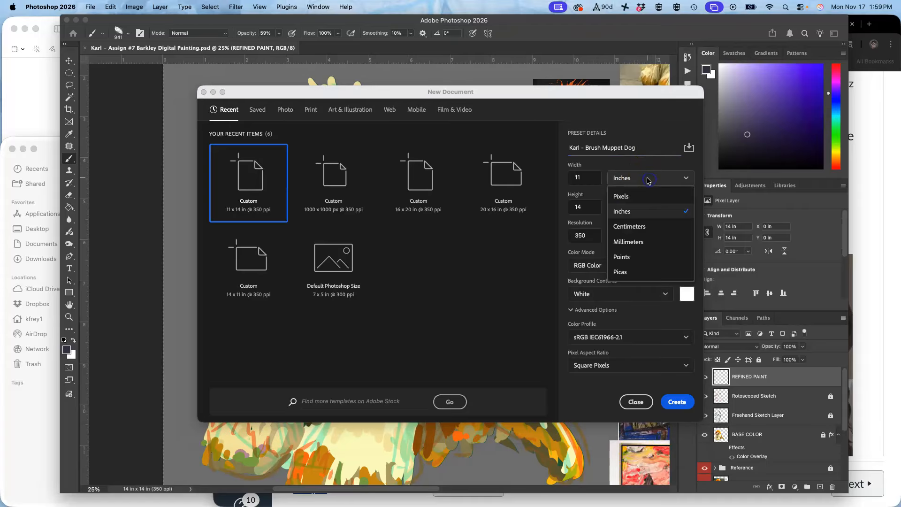
{"action": "left_click", "coordinate": [631, 197]}
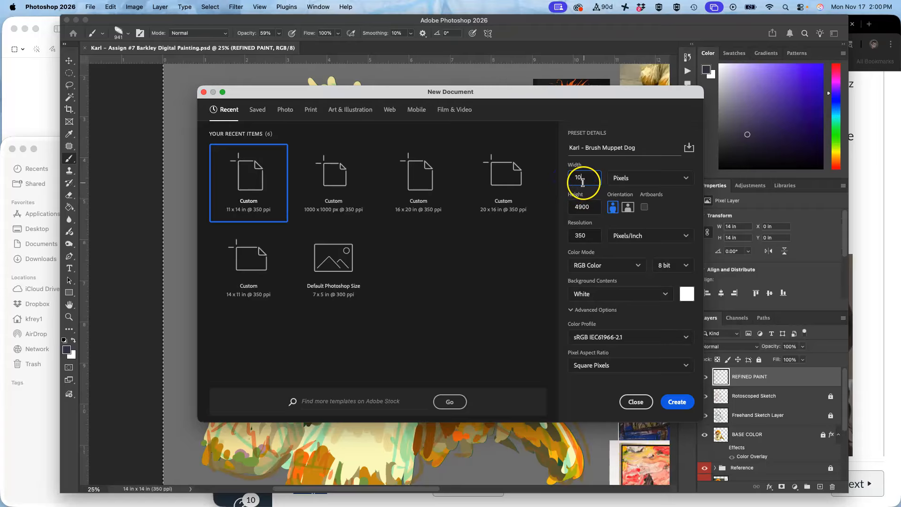
{"action": "type", "text": "1000"}
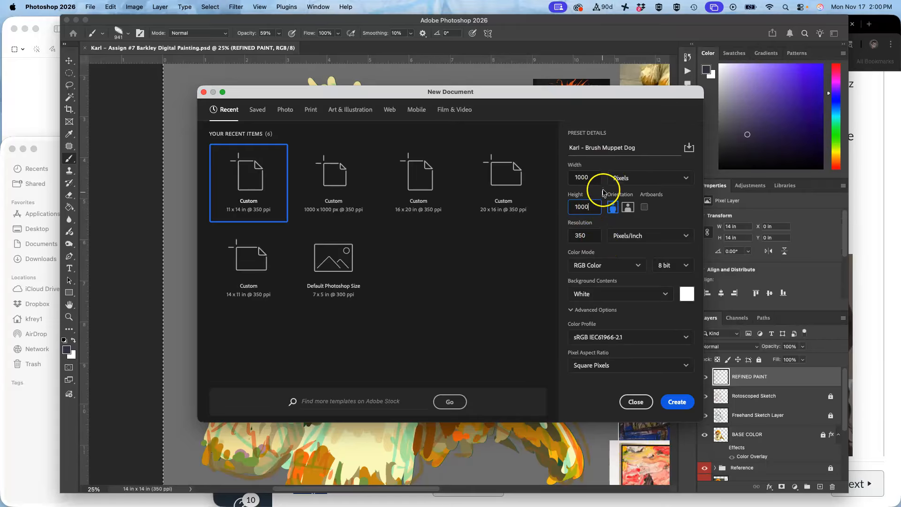
{"action": "left_click", "coordinate": [677, 402]}
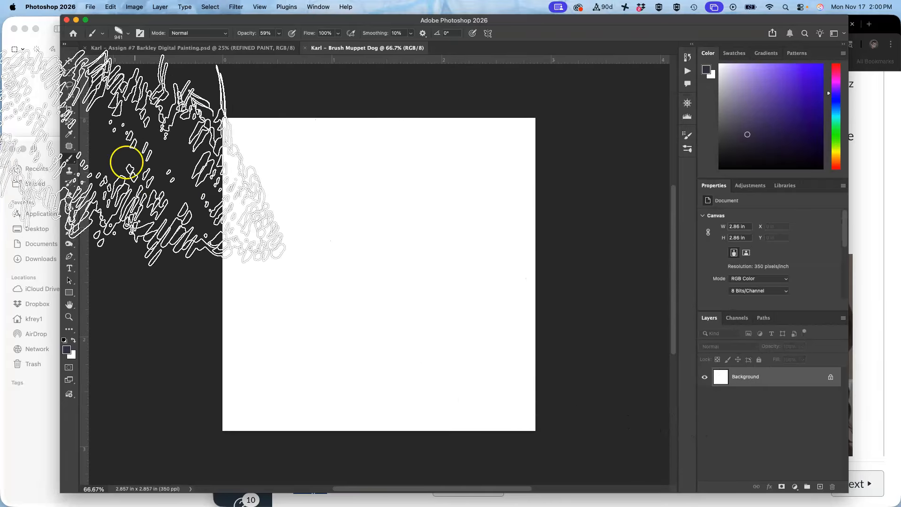
Select the Hard Round Pressure Size brush from the General Brushes presets.
{"action": "left_click", "coordinate": [101, 33]}
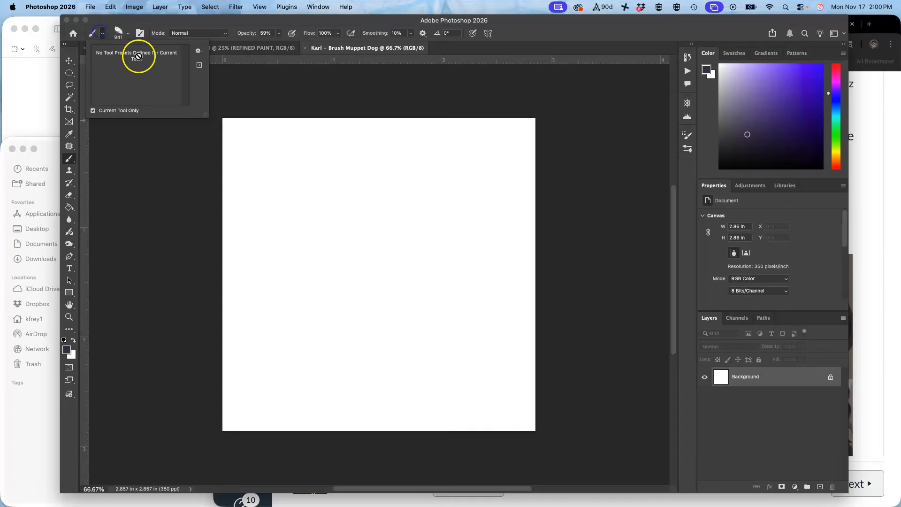
{"action": "left_click", "coordinate": [101, 34]}
{"action": "left_click", "coordinate": [128, 33]}
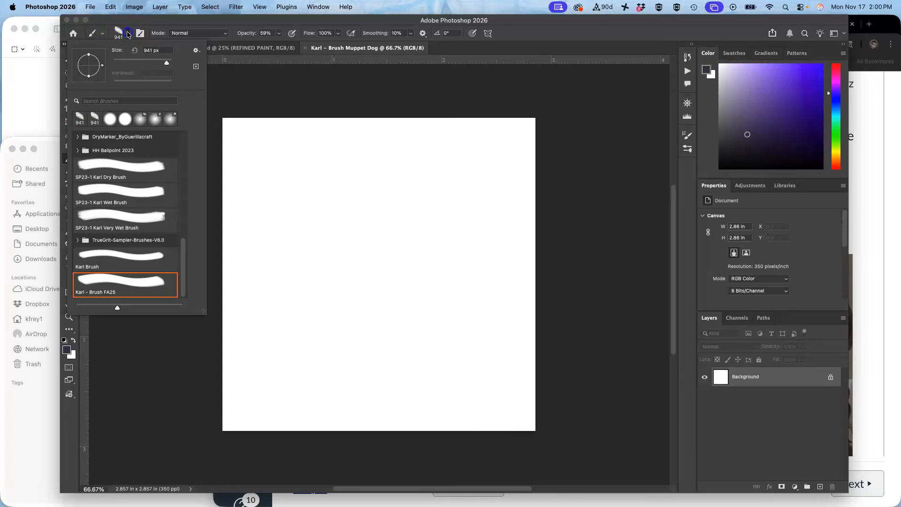
{"action": "left_click", "coordinate": [185, 248]}
{"action": "left_click_drag", "start_coordinate": [185, 248], "coordinate": [174, 126]}
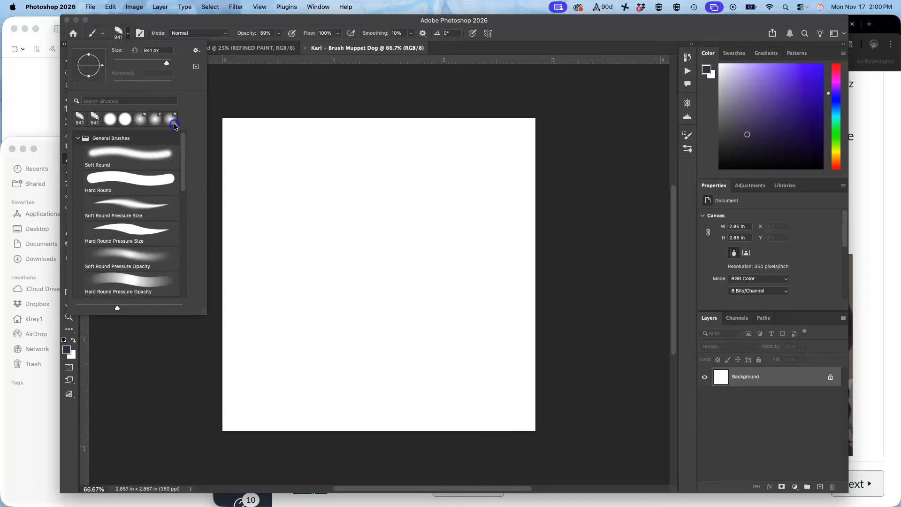
{"action": "left_click", "coordinate": [129, 229]}
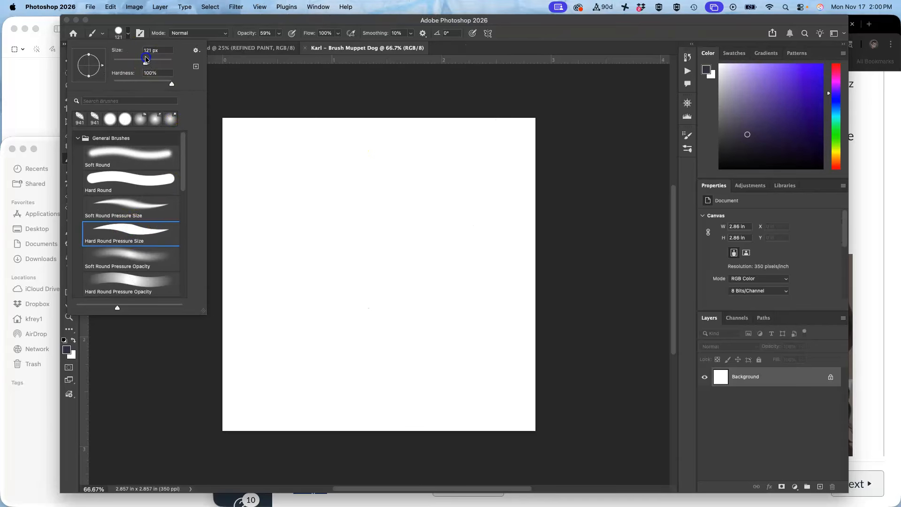
Set the brush size to 100 px, hardness to 89% and opacity to 83%.
{"action": "left_click_drag", "start_coordinate": [142, 59], "coordinate": [143, 59]}
{"action": "left_click", "coordinate": [167, 86]}
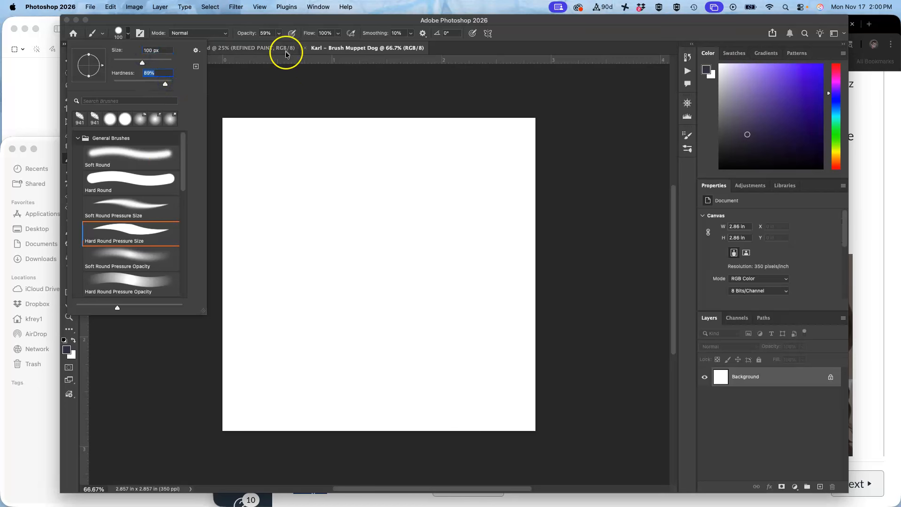
{"action": "left_click", "coordinate": [281, 33]}
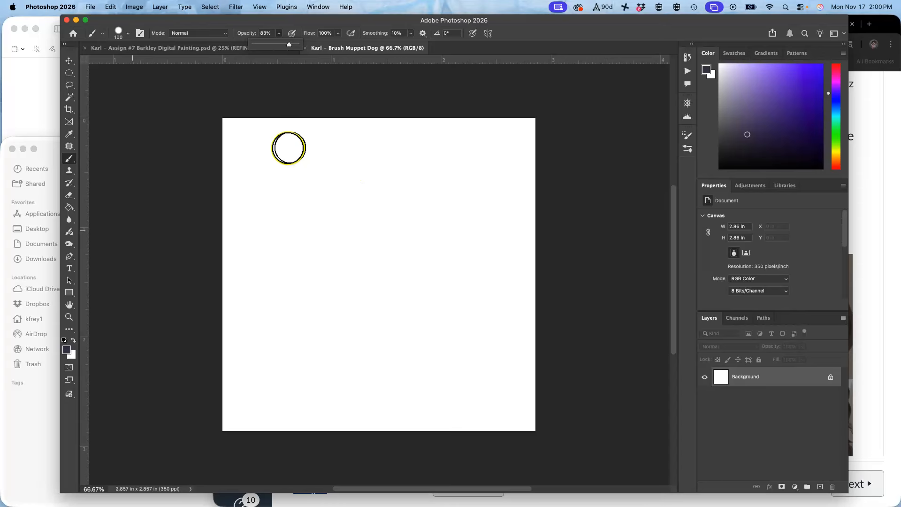
Paint several test strokes on the blank canvas to try out the brush.
{"action": "mouse_move", "coordinate": [310, 139]}
{"action": "left_mouse_down"}
{"action": "mouse_move", "coordinate": [304, 342]}
{"action": "mouse_move", "coordinate": [323, 201]}
{"action": "mouse_move", "coordinate": [317, 142]}
{"action": "mouse_move", "coordinate": [296, 342]}
{"action": "mouse_move", "coordinate": [305, 348]}
{"action": "mouse_move", "coordinate": [291, 348]}
{"action": "mouse_move", "coordinate": [297, 378]}
{"action": "mouse_move", "coordinate": [308, 346]}
{"action": "mouse_move", "coordinate": [299, 373]}
{"action": "mouse_move", "coordinate": [293, 350]}
{"action": "mouse_move", "coordinate": [287, 378]}
{"action": "mouse_move", "coordinate": [299, 375]}
{"action": "mouse_move", "coordinate": [306, 351]}
{"action": "mouse_move", "coordinate": [275, 416]}
{"action": "mouse_move", "coordinate": [289, 379]}
{"action": "mouse_move", "coordinate": [283, 427]}
{"action": "mouse_move", "coordinate": [295, 371]}
{"action": "mouse_move", "coordinate": [295, 420]}
{"action": "left_mouse_up"}
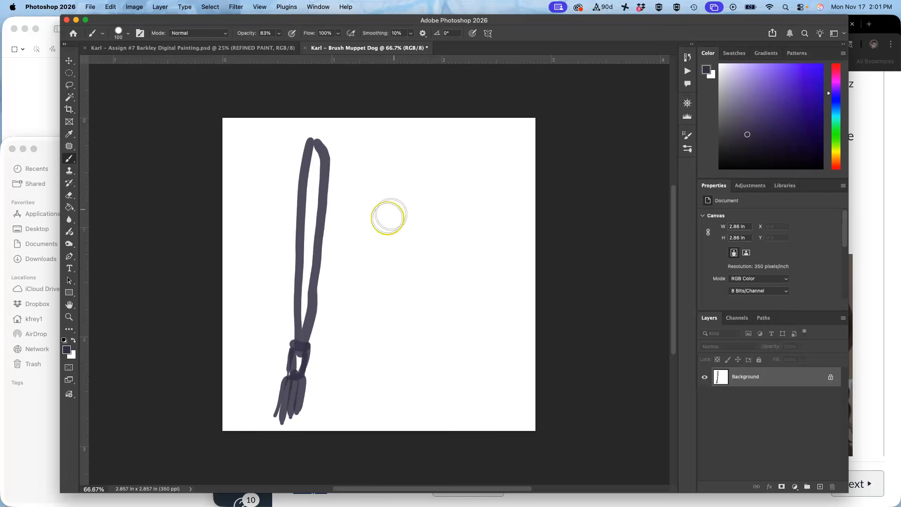
{"action": "left_click_drag", "start_coordinate": [366, 252], "coordinate": [455, 239]}
{"action": "mouse_move", "coordinate": [359, 254]}
{"action": "left_mouse_down"}
{"action": "mouse_move", "coordinate": [376, 275]}
{"action": "mouse_move", "coordinate": [448, 268]}
{"action": "mouse_move", "coordinate": [455, 241]}
{"action": "left_mouse_up"}
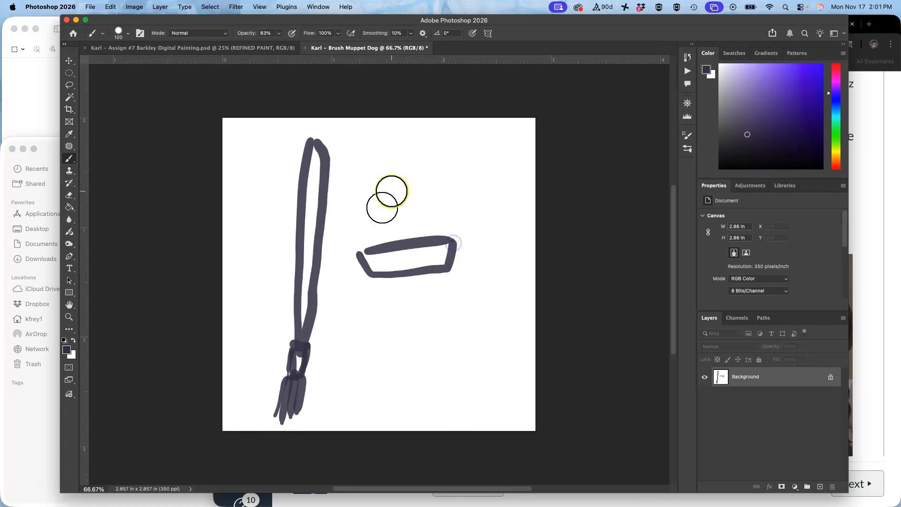
{"action": "mouse_move", "coordinate": [271, 220]}
{"action": "left_mouse_down"}
{"action": "mouse_move", "coordinate": [260, 295]}
{"action": "mouse_move", "coordinate": [253, 276]}
{"action": "mouse_move", "coordinate": [273, 288]}
{"action": "left_mouse_up"}
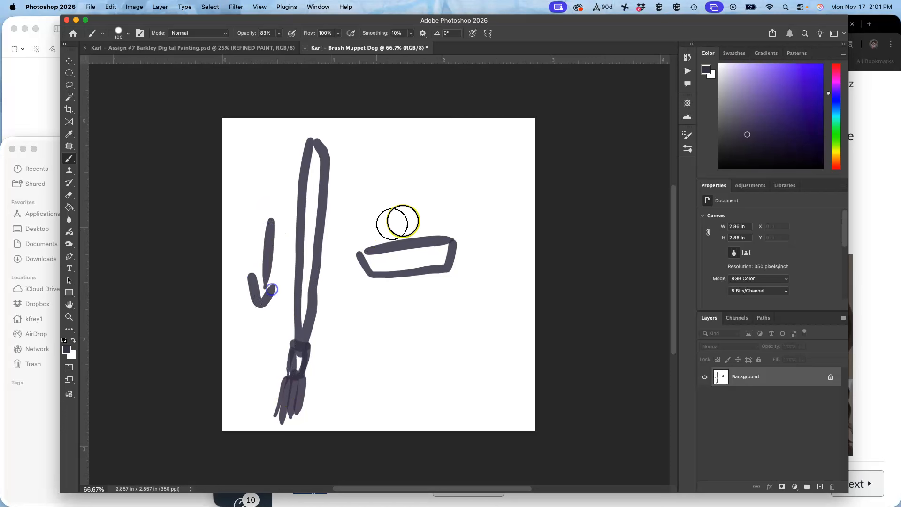
{"action": "left_click_drag", "start_coordinate": [381, 245], "coordinate": [432, 235]}
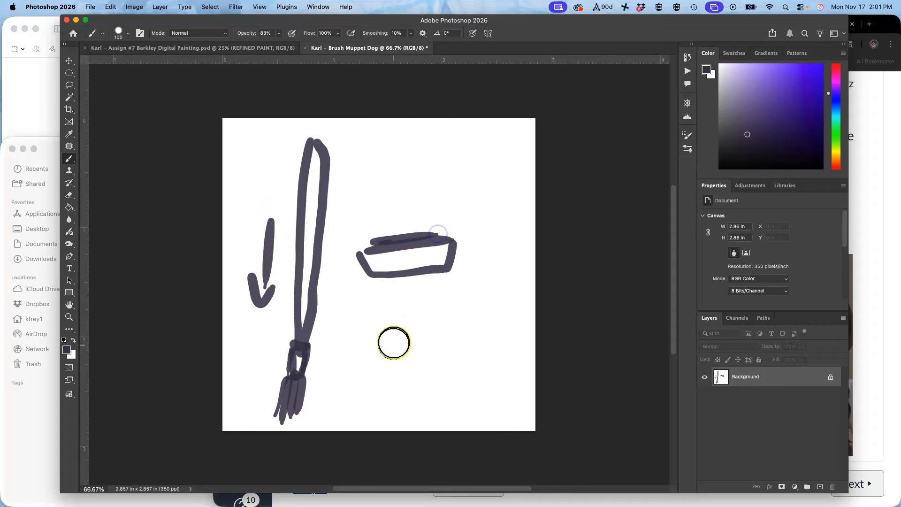
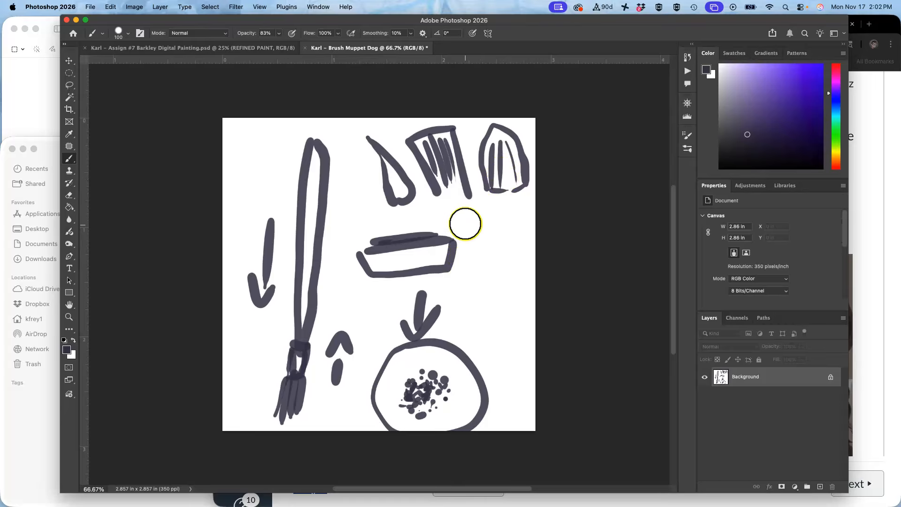
Paint a few more test strokes at the right side of the canvas.
{"action": "mouse_move", "coordinate": [463, 229]}
{"action": "left_mouse_down"}
{"action": "mouse_move", "coordinate": [502, 261]}
{"action": "mouse_move", "coordinate": [496, 208]}
{"action": "mouse_move", "coordinate": [528, 198]}
{"action": "mouse_move", "coordinate": [516, 250]}
{"action": "left_mouse_up"}
{"action": "mouse_move", "coordinate": [488, 216]}
{"action": "left_mouse_down"}
{"action": "mouse_move", "coordinate": [497, 237]}
{"action": "mouse_move", "coordinate": [506, 235]}
{"action": "mouse_move", "coordinate": [503, 265]}
{"action": "left_mouse_up"}
{"action": "mouse_move", "coordinate": [522, 213]}
{"action": "left_mouse_down"}
{"action": "mouse_move", "coordinate": [517, 247]}
{"action": "mouse_move", "coordinate": [504, 256]}
{"action": "left_mouse_up"}
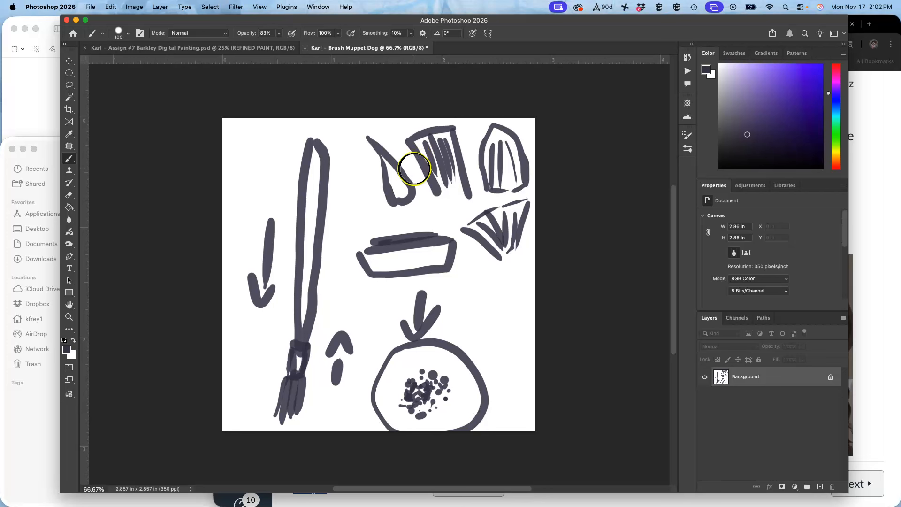
Fill the whole canvas with White to clear the test strokes.
{"action": "key", "text": "shift+BackSpace"}
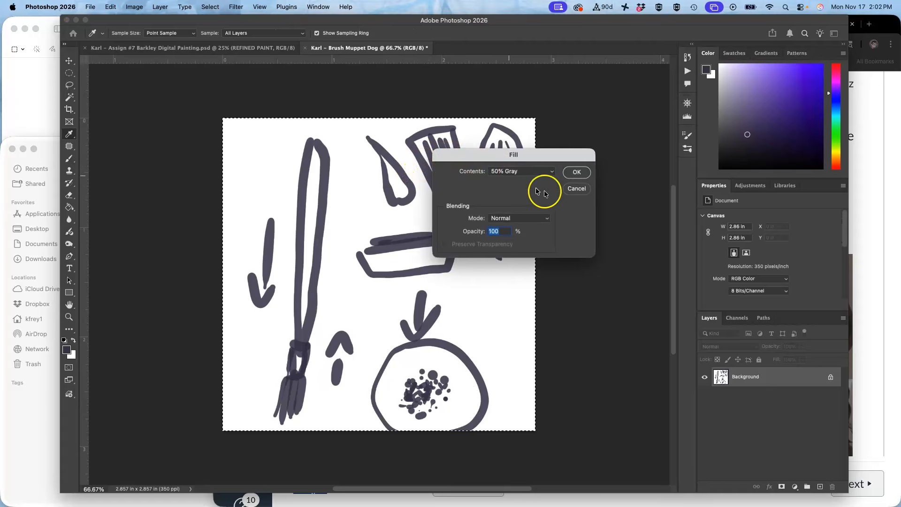
{"action": "left_click", "coordinate": [559, 173]}
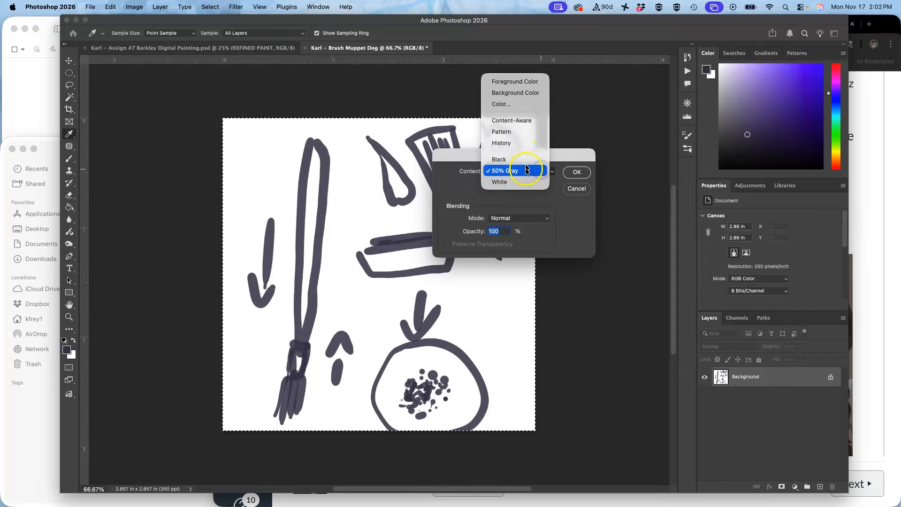
{"action": "left_click", "coordinate": [530, 183]}
{"action": "left_click", "coordinate": [574, 174]}
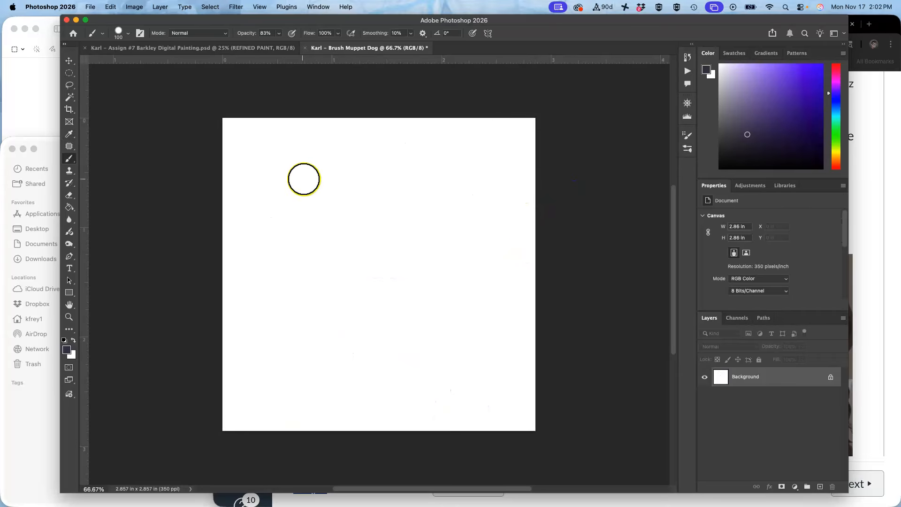
Draw a large looping outline stroke across the canvas and undo it.
{"action": "mouse_move", "coordinate": [320, 149]}
{"action": "left_mouse_down"}
{"action": "mouse_move", "coordinate": [293, 146]}
{"action": "mouse_move", "coordinate": [257, 163]}
{"action": "mouse_move", "coordinate": [244, 204]}
{"action": "mouse_move", "coordinate": [303, 332]}
{"action": "mouse_move", "coordinate": [345, 389]}
{"action": "mouse_move", "coordinate": [463, 403]}
{"action": "mouse_move", "coordinate": [522, 359]}
{"action": "mouse_move", "coordinate": [457, 212]}
{"action": "mouse_move", "coordinate": [390, 162]}
{"action": "mouse_move", "coordinate": [307, 156]}
{"action": "mouse_move", "coordinate": [282, 163]}
{"action": "left_mouse_up"}
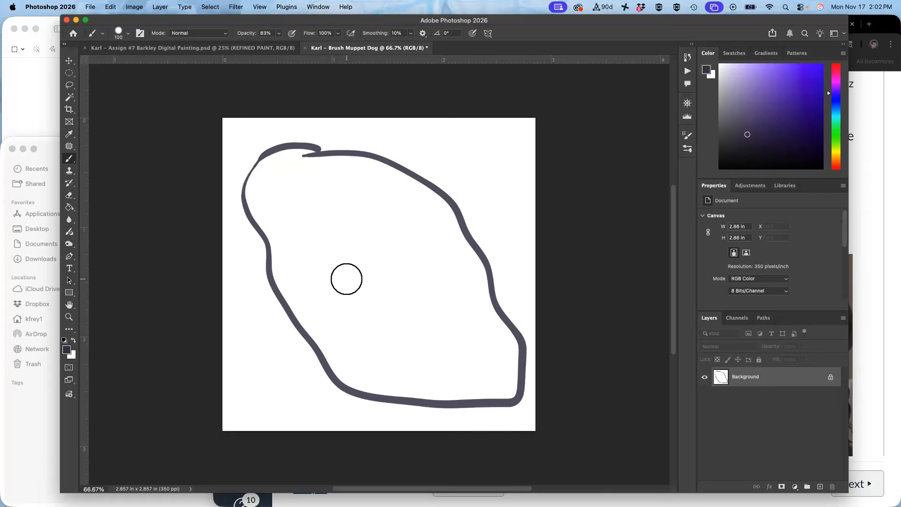
{"action": "key", "text": "super+z"}
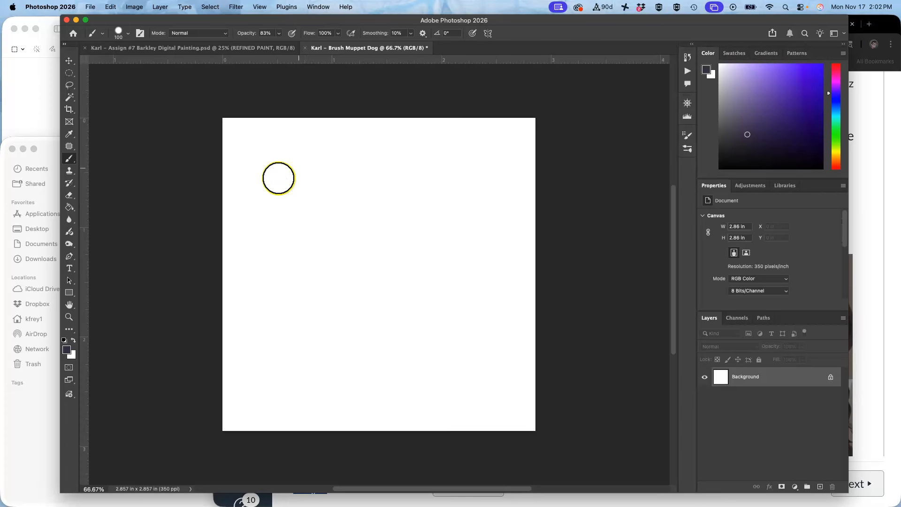
Paint a dense diagonal mass of short scribbled strokes across the canvas to form the brush tip image.
{"action": "mouse_move", "coordinate": [275, 150]}
{"action": "left_mouse_down"}
{"action": "mouse_move", "coordinate": [253, 180]}
{"action": "mouse_move", "coordinate": [289, 197]}
{"action": "left_mouse_up"}
{"action": "left_click", "coordinate": [296, 206]}
{"action": "left_click_drag", "start_coordinate": [331, 221], "coordinate": [316, 237]}
{"action": "left_click_drag", "start_coordinate": [383, 188], "coordinate": [345, 249]}
{"action": "left_click_drag", "start_coordinate": [348, 263], "coordinate": [319, 291]}
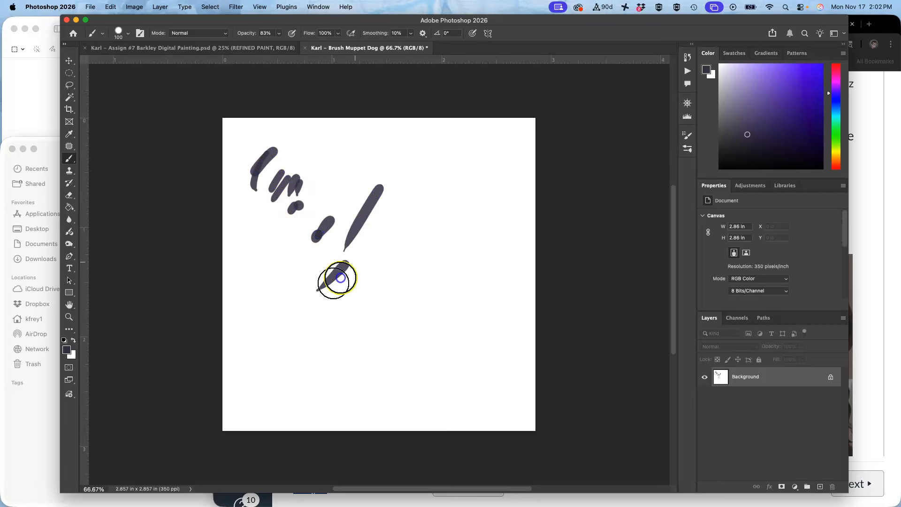
{"action": "left_click_drag", "start_coordinate": [331, 220], "coordinate": [313, 239]}
{"action": "left_click_drag", "start_coordinate": [329, 242], "coordinate": [318, 261]}
{"action": "left_click_drag", "start_coordinate": [364, 258], "coordinate": [352, 273]}
{"action": "left_click_drag", "start_coordinate": [391, 246], "coordinate": [361, 292]}
{"action": "left_click_drag", "start_coordinate": [419, 269], "coordinate": [377, 318]}
{"action": "mouse_move", "coordinate": [426, 292]}
{"action": "left_mouse_down"}
{"action": "mouse_move", "coordinate": [399, 327]}
{"action": "mouse_move", "coordinate": [398, 353]}
{"action": "left_mouse_up"}
{"action": "mouse_move", "coordinate": [458, 316]}
{"action": "left_mouse_down"}
{"action": "mouse_move", "coordinate": [423, 347]}
{"action": "mouse_move", "coordinate": [460, 366]}
{"action": "left_mouse_up"}
{"action": "mouse_move", "coordinate": [493, 340]}
{"action": "left_mouse_down"}
{"action": "mouse_move", "coordinate": [462, 383]}
{"action": "mouse_move", "coordinate": [476, 415]}
{"action": "left_mouse_up"}
{"action": "mouse_move", "coordinate": [498, 359]}
{"action": "left_mouse_down"}
{"action": "mouse_move", "coordinate": [444, 399]}
{"action": "mouse_move", "coordinate": [435, 388]}
{"action": "left_mouse_up"}
{"action": "left_click_drag", "start_coordinate": [461, 350], "coordinate": [435, 376]}
{"action": "left_click_drag", "start_coordinate": [438, 345], "coordinate": [416, 360]}
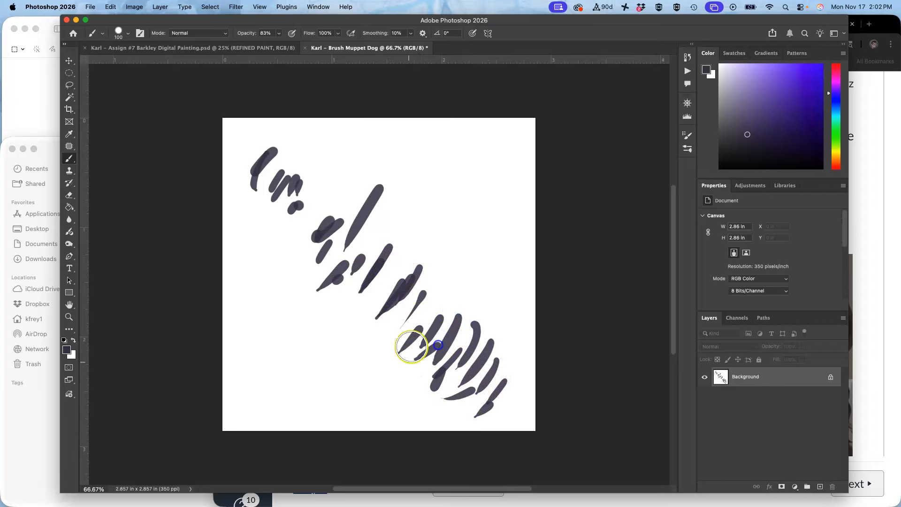
{"action": "left_click_drag", "start_coordinate": [415, 324], "coordinate": [392, 343]}
{"action": "left_click_drag", "start_coordinate": [407, 312], "coordinate": [380, 340]}
{"action": "left_click_drag", "start_coordinate": [379, 316], "coordinate": [351, 334]}
{"action": "left_click_drag", "start_coordinate": [366, 299], "coordinate": [333, 334]}
{"action": "left_click_drag", "start_coordinate": [361, 279], "coordinate": [336, 306]}
{"action": "left_click_drag", "start_coordinate": [291, 210], "coordinate": [276, 226]}
{"action": "mouse_move", "coordinate": [326, 175]}
{"action": "left_mouse_down"}
{"action": "mouse_move", "coordinate": [318, 195]}
{"action": "mouse_move", "coordinate": [342, 216]}
{"action": "left_mouse_up"}
{"action": "left_click_drag", "start_coordinate": [379, 203], "coordinate": [361, 234]}
{"action": "mouse_move", "coordinate": [383, 231]}
{"action": "left_mouse_down"}
{"action": "mouse_move", "coordinate": [370, 255]}
{"action": "mouse_move", "coordinate": [402, 270]}
{"action": "mouse_move", "coordinate": [391, 295]}
{"action": "left_mouse_up"}
{"action": "mouse_move", "coordinate": [375, 277]}
{"action": "left_mouse_down"}
{"action": "mouse_move", "coordinate": [361, 297]}
{"action": "mouse_move", "coordinate": [304, 305]}
{"action": "left_mouse_up"}
{"action": "left_click_drag", "start_coordinate": [296, 290], "coordinate": [282, 305]}
{"action": "mouse_move", "coordinate": [310, 250]}
{"action": "left_mouse_down"}
{"action": "mouse_move", "coordinate": [294, 270]}
{"action": "mouse_move", "coordinate": [277, 259]}
{"action": "left_mouse_up"}
{"action": "left_click_drag", "start_coordinate": [272, 237], "coordinate": [261, 251]}
{"action": "left_click_drag", "start_coordinate": [295, 201], "coordinate": [269, 220]}
{"action": "mouse_move", "coordinate": [310, 181]}
{"action": "left_mouse_down"}
{"action": "mouse_move", "coordinate": [381, 235]}
{"action": "mouse_move", "coordinate": [376, 297]}
{"action": "left_mouse_up"}
{"action": "mouse_move", "coordinate": [413, 261]}
{"action": "left_mouse_down"}
{"action": "mouse_move", "coordinate": [401, 327]}
{"action": "mouse_move", "coordinate": [439, 329]}
{"action": "mouse_move", "coordinate": [431, 277]}
{"action": "mouse_move", "coordinate": [356, 325]}
{"action": "mouse_move", "coordinate": [336, 262]}
{"action": "mouse_move", "coordinate": [296, 298]}
{"action": "mouse_move", "coordinate": [282, 256]}
{"action": "mouse_move", "coordinate": [303, 216]}
{"action": "mouse_move", "coordinate": [279, 238]}
{"action": "mouse_move", "coordinate": [304, 232]}
{"action": "mouse_move", "coordinate": [284, 240]}
{"action": "mouse_move", "coordinate": [304, 269]}
{"action": "mouse_move", "coordinate": [373, 271]}
{"action": "mouse_move", "coordinate": [390, 315]}
{"action": "mouse_move", "coordinate": [421, 338]}
{"action": "mouse_move", "coordinate": [357, 358]}
{"action": "mouse_move", "coordinate": [383, 343]}
{"action": "mouse_move", "coordinate": [357, 328]}
{"action": "mouse_move", "coordinate": [307, 344]}
{"action": "mouse_move", "coordinate": [330, 321]}
{"action": "mouse_move", "coordinate": [297, 319]}
{"action": "left_mouse_up"}
{"action": "left_click", "coordinate": [254, 263]}
{"action": "left_click", "coordinate": [254, 235]}
{"action": "left_click", "coordinate": [255, 202]}
{"action": "left_click", "coordinate": [255, 186]}
{"action": "left_click", "coordinate": [269, 219]}
{"action": "left_click", "coordinate": [282, 272]}
{"action": "left_click", "coordinate": [273, 268]}
{"action": "left_click", "coordinate": [252, 225]}
{"action": "mouse_move", "coordinate": [281, 206]}
{"action": "left_mouse_down"}
{"action": "mouse_move", "coordinate": [332, 168]}
{"action": "mouse_move", "coordinate": [347, 176]}
{"action": "mouse_move", "coordinate": [365, 235]}
{"action": "mouse_move", "coordinate": [383, 250]}
{"action": "mouse_move", "coordinate": [415, 217]}
{"action": "mouse_move", "coordinate": [427, 243]}
{"action": "mouse_move", "coordinate": [457, 251]}
{"action": "mouse_move", "coordinate": [463, 267]}
{"action": "mouse_move", "coordinate": [450, 308]}
{"action": "mouse_move", "coordinate": [446, 243]}
{"action": "mouse_move", "coordinate": [413, 261]}
{"action": "mouse_move", "coordinate": [418, 239]}
{"action": "mouse_move", "coordinate": [318, 307]}
{"action": "mouse_move", "coordinate": [298, 304]}
{"action": "mouse_move", "coordinate": [276, 238]}
{"action": "mouse_move", "coordinate": [247, 228]}
{"action": "mouse_move", "coordinate": [270, 191]}
{"action": "mouse_move", "coordinate": [269, 175]}
{"action": "mouse_move", "coordinate": [249, 177]}
{"action": "mouse_move", "coordinate": [291, 158]}
{"action": "mouse_move", "coordinate": [291, 212]}
{"action": "mouse_move", "coordinate": [252, 194]}
{"action": "mouse_move", "coordinate": [250, 183]}
{"action": "mouse_move", "coordinate": [251, 210]}
{"action": "mouse_move", "coordinate": [281, 232]}
{"action": "mouse_move", "coordinate": [273, 255]}
{"action": "left_mouse_up"}
{"action": "left_click_drag", "start_coordinate": [262, 205], "coordinate": [267, 235]}
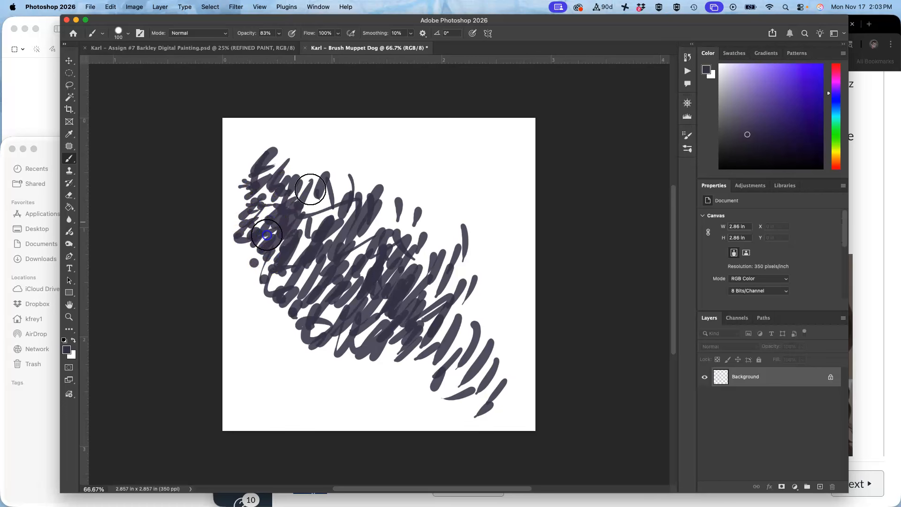
{"action": "mouse_move", "coordinate": [300, 178]}
{"action": "left_mouse_down"}
{"action": "mouse_move", "coordinate": [326, 225]}
{"action": "mouse_move", "coordinate": [307, 240]}
{"action": "mouse_move", "coordinate": [374, 178]}
{"action": "mouse_move", "coordinate": [363, 206]}
{"action": "mouse_move", "coordinate": [376, 249]}
{"action": "mouse_move", "coordinate": [379, 235]}
{"action": "mouse_move", "coordinate": [409, 231]}
{"action": "left_mouse_up"}
{"action": "mouse_move", "coordinate": [472, 201]}
{"action": "left_mouse_down"}
{"action": "mouse_move", "coordinate": [434, 254]}
{"action": "mouse_move", "coordinate": [459, 291]}
{"action": "mouse_move", "coordinate": [473, 250]}
{"action": "mouse_move", "coordinate": [474, 357]}
{"action": "mouse_move", "coordinate": [477, 270]}
{"action": "mouse_move", "coordinate": [463, 267]}
{"action": "mouse_move", "coordinate": [446, 283]}
{"action": "mouse_move", "coordinate": [358, 313]}
{"action": "mouse_move", "coordinate": [268, 258]}
{"action": "mouse_move", "coordinate": [259, 268]}
{"action": "mouse_move", "coordinate": [250, 240]}
{"action": "mouse_move", "coordinate": [256, 217]}
{"action": "left_mouse_up"}
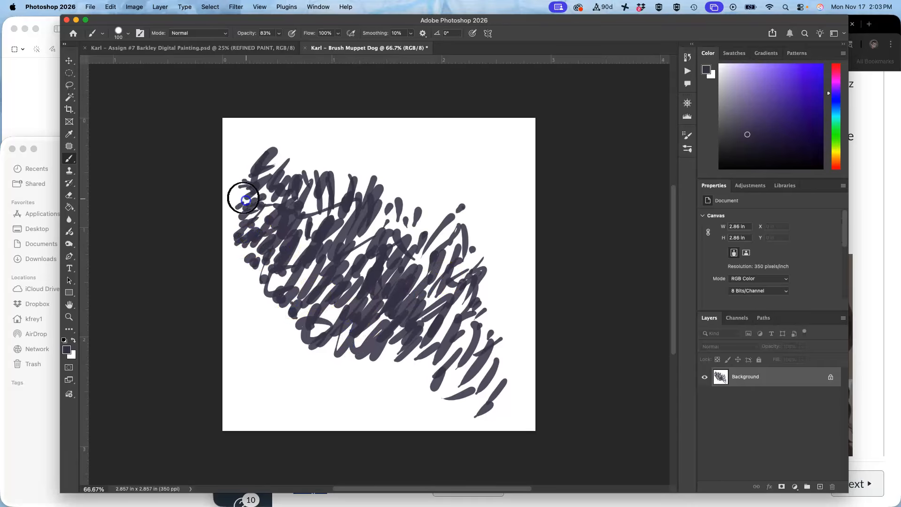
{"action": "mouse_move", "coordinate": [248, 172]}
{"action": "left_mouse_down"}
{"action": "mouse_move", "coordinate": [277, 157]}
{"action": "mouse_move", "coordinate": [248, 176]}
{"action": "mouse_move", "coordinate": [299, 171]}
{"action": "mouse_move", "coordinate": [328, 148]}
{"action": "mouse_move", "coordinate": [350, 149]}
{"action": "mouse_move", "coordinate": [377, 176]}
{"action": "mouse_move", "coordinate": [340, 194]}
{"action": "mouse_move", "coordinate": [367, 195]}
{"action": "mouse_move", "coordinate": [359, 198]}
{"action": "mouse_move", "coordinate": [400, 175]}
{"action": "mouse_move", "coordinate": [418, 195]}
{"action": "mouse_move", "coordinate": [383, 231]}
{"action": "mouse_move", "coordinate": [374, 217]}
{"action": "mouse_move", "coordinate": [353, 241]}
{"action": "mouse_move", "coordinate": [320, 226]}
{"action": "mouse_move", "coordinate": [304, 258]}
{"action": "mouse_move", "coordinate": [249, 253]}
{"action": "mouse_move", "coordinate": [254, 248]}
{"action": "mouse_move", "coordinate": [237, 250]}
{"action": "mouse_move", "coordinate": [234, 262]}
{"action": "mouse_move", "coordinate": [250, 280]}
{"action": "mouse_move", "coordinate": [264, 278]}
{"action": "mouse_move", "coordinate": [285, 310]}
{"action": "mouse_move", "coordinate": [290, 267]}
{"action": "left_mouse_up"}
{"action": "mouse_move", "coordinate": [353, 278]}
{"action": "left_mouse_down"}
{"action": "mouse_move", "coordinate": [362, 232]}
{"action": "mouse_move", "coordinate": [313, 235]}
{"action": "left_mouse_up"}
{"action": "mouse_move", "coordinate": [414, 322]}
{"action": "left_mouse_down"}
{"action": "mouse_move", "coordinate": [497, 269]}
{"action": "mouse_move", "coordinate": [483, 313]}
{"action": "mouse_move", "coordinate": [497, 316]}
{"action": "mouse_move", "coordinate": [463, 320]}
{"action": "mouse_move", "coordinate": [396, 371]}
{"action": "mouse_move", "coordinate": [346, 340]}
{"action": "mouse_move", "coordinate": [399, 370]}
{"action": "mouse_move", "coordinate": [441, 365]}
{"action": "left_mouse_up"}
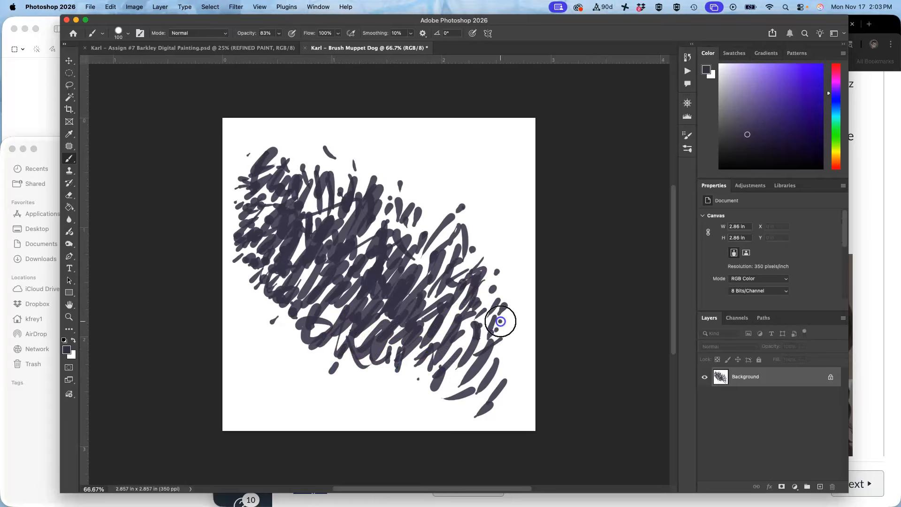
{"action": "mouse_move", "coordinate": [494, 331]}
{"action": "left_mouse_down"}
{"action": "mouse_move", "coordinate": [503, 302]}
{"action": "mouse_move", "coordinate": [479, 252]}
{"action": "mouse_move", "coordinate": [496, 243]}
{"action": "left_mouse_up"}
{"action": "mouse_move", "coordinate": [431, 259]}
{"action": "left_mouse_down"}
{"action": "mouse_move", "coordinate": [352, 211]}
{"action": "mouse_move", "coordinate": [293, 258]}
{"action": "mouse_move", "coordinate": [368, 227]}
{"action": "mouse_move", "coordinate": [418, 309]}
{"action": "mouse_move", "coordinate": [459, 271]}
{"action": "mouse_move", "coordinate": [461, 361]}
{"action": "mouse_move", "coordinate": [444, 346]}
{"action": "mouse_move", "coordinate": [463, 338]}
{"action": "mouse_move", "coordinate": [467, 358]}
{"action": "mouse_move", "coordinate": [393, 330]}
{"action": "left_mouse_up"}
{"action": "mouse_move", "coordinate": [408, 274]}
{"action": "left_mouse_down"}
{"action": "mouse_move", "coordinate": [302, 261]}
{"action": "mouse_move", "coordinate": [402, 202]}
{"action": "mouse_move", "coordinate": [508, 331]}
{"action": "left_mouse_up"}
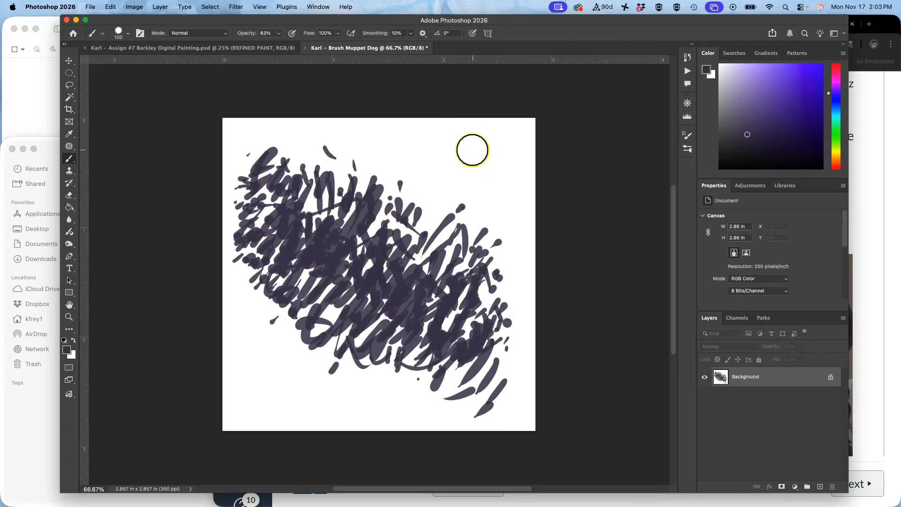
{"action": "left_click_drag", "start_coordinate": [471, 138], "coordinate": [464, 169]}
{"action": "mouse_move", "coordinate": [475, 139]}
{"action": "left_mouse_down"}
{"action": "mouse_move", "coordinate": [501, 167]}
{"action": "mouse_move", "coordinate": [471, 179]}
{"action": "mouse_move", "coordinate": [479, 212]}
{"action": "left_mouse_up"}
{"action": "left_click_drag", "start_coordinate": [498, 170], "coordinate": [502, 220]}
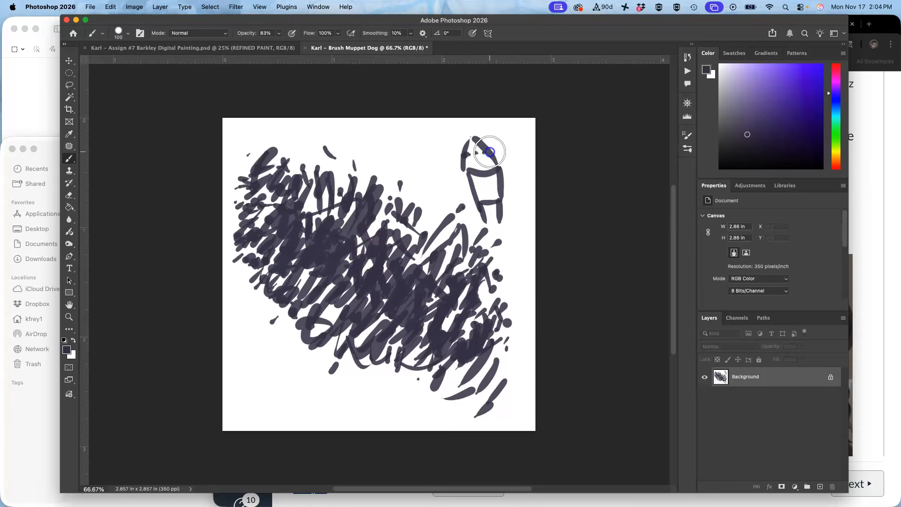
{"action": "left_click_drag", "start_coordinate": [489, 137], "coordinate": [467, 149]}
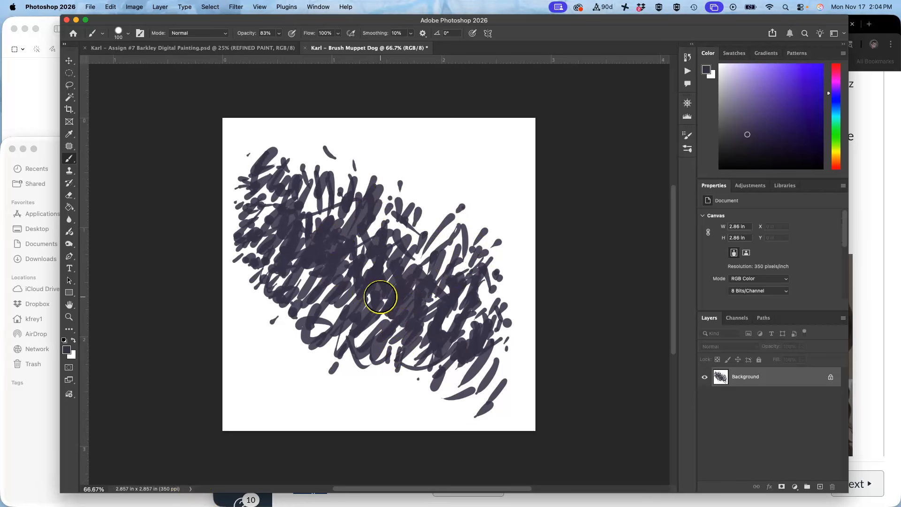
Define the scribbled image as a new brush preset, keeping the suggested brush name.
{"action": "left_click", "coordinate": [112, 6]}
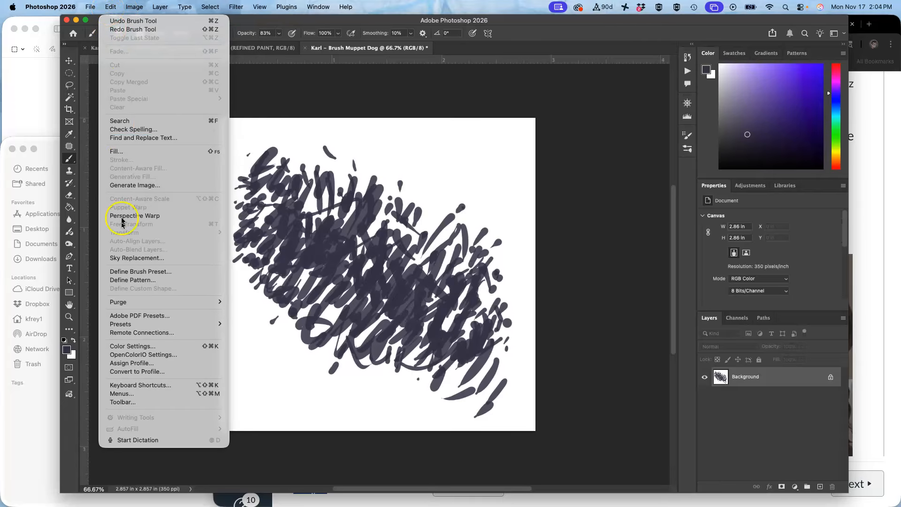
{"action": "left_click", "coordinate": [129, 272]}
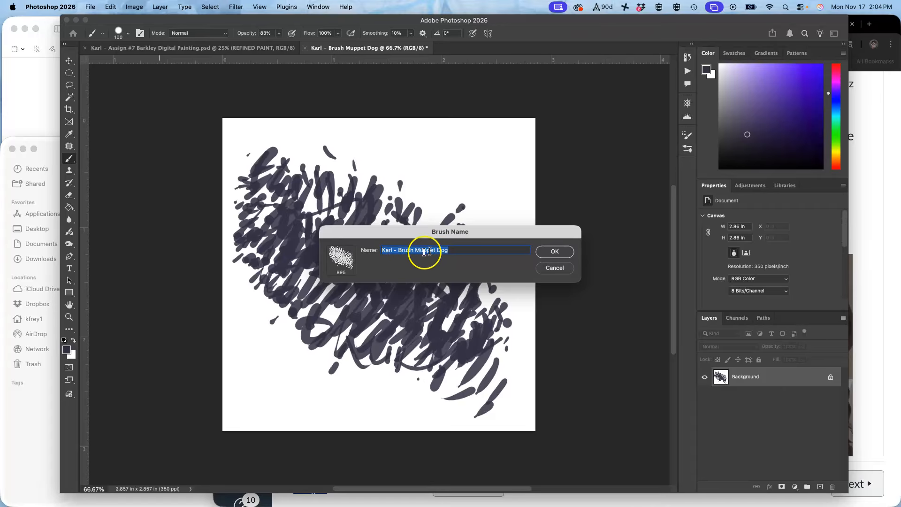
{"action": "left_click", "coordinate": [550, 255]}
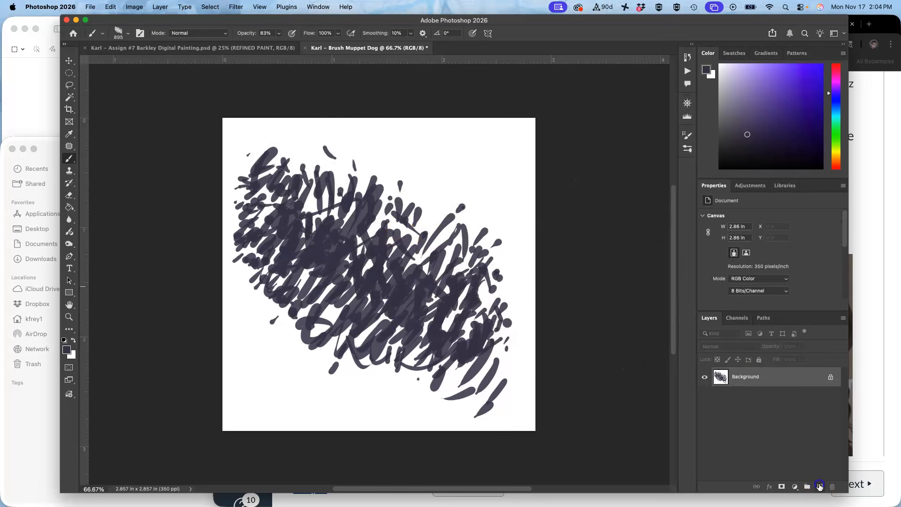
Add a new layer, then fill the Background layer with White.
{"action": "left_click", "coordinate": [819, 487]}
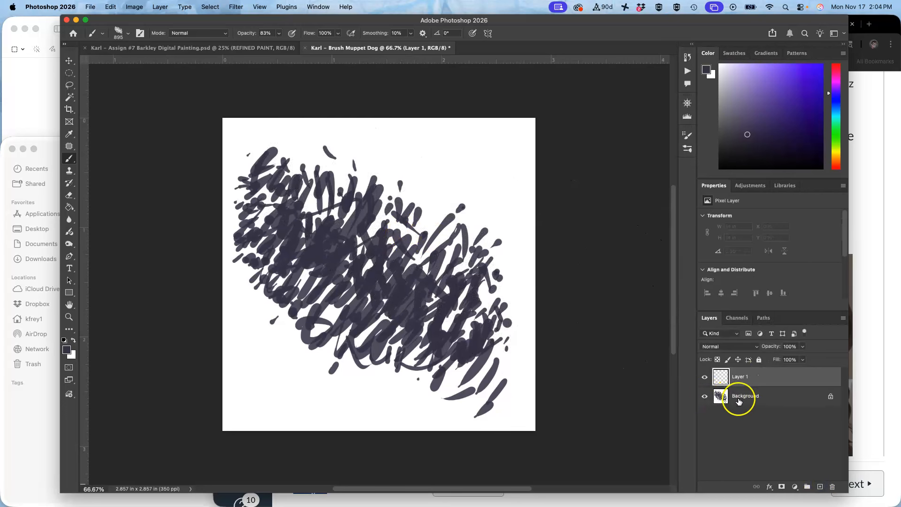
{"action": "left_click", "coordinate": [739, 400]}
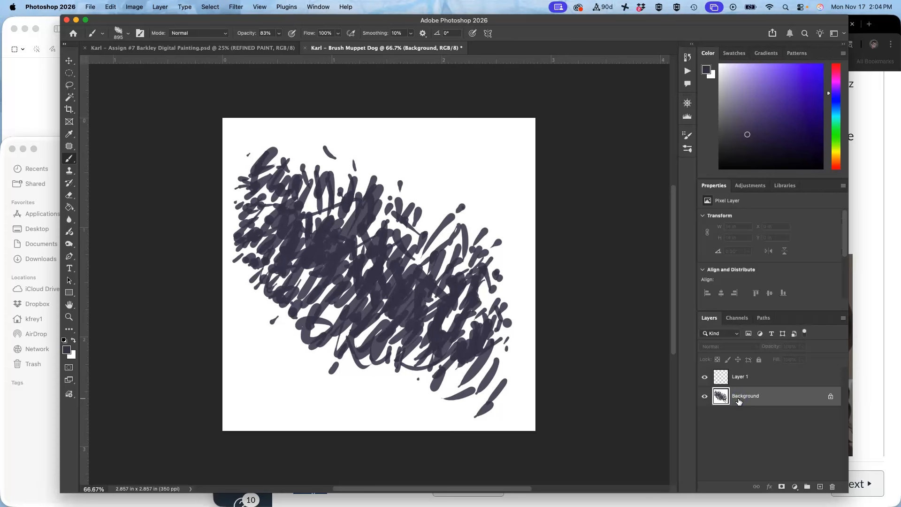
{"action": "key", "text": "shift+BackSpace"}
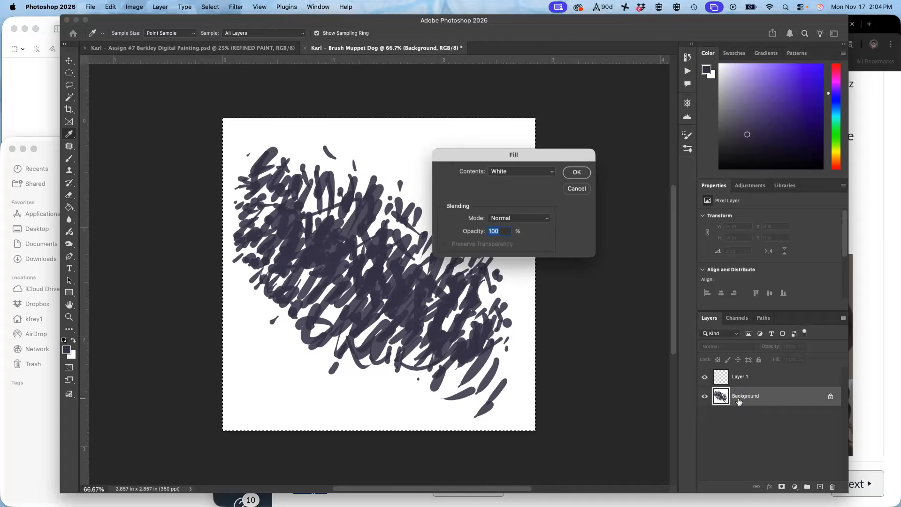
{"action": "key", "text": "Return"}
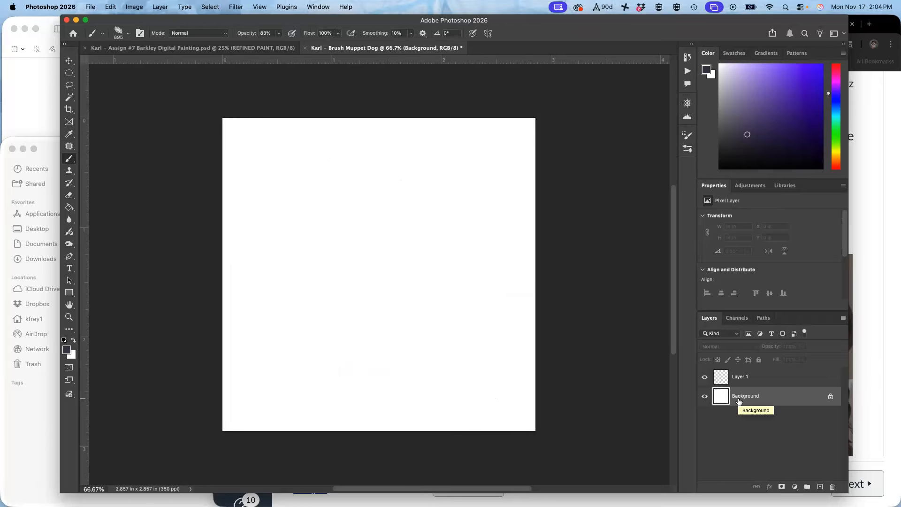
Try the new brush at its full size on the Background and undo the strokes.
{"action": "left_click_drag", "start_coordinate": [383, 273], "coordinate": [377, 275]}
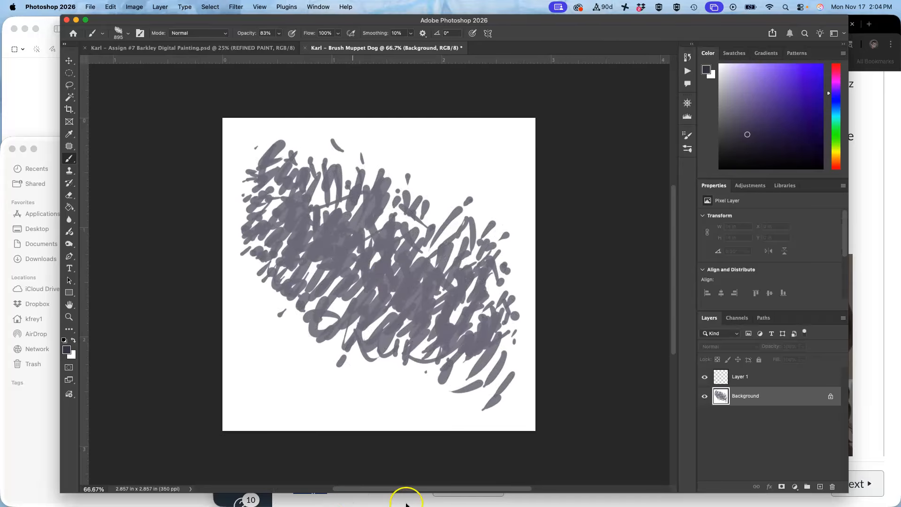
{"action": "mouse_move", "coordinate": [415, 458]}
{"action": "left_mouse_down"}
{"action": "mouse_move", "coordinate": [429, 332]}
{"action": "mouse_move", "coordinate": [463, 177]}
{"action": "mouse_move", "coordinate": [402, 235]}
{"action": "mouse_move", "coordinate": [230, 499]}
{"action": "left_mouse_up"}
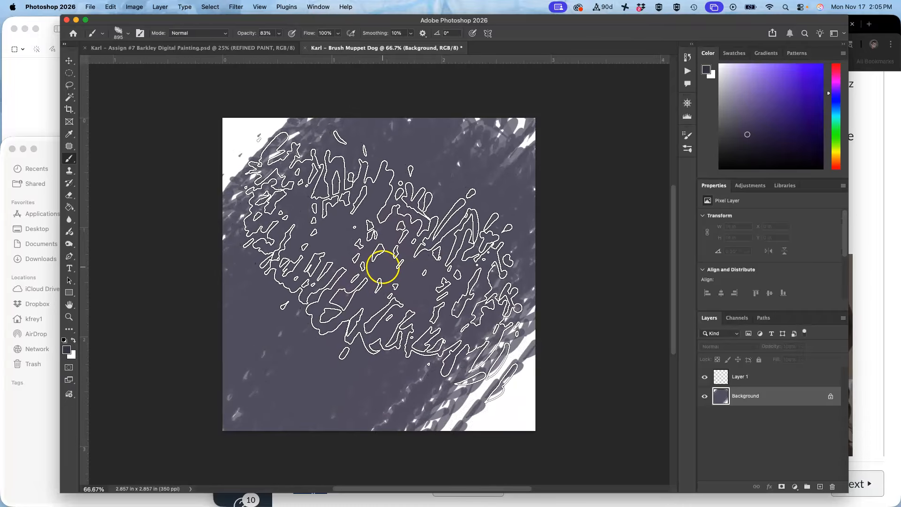
{"action": "key", "text": "super+z"}
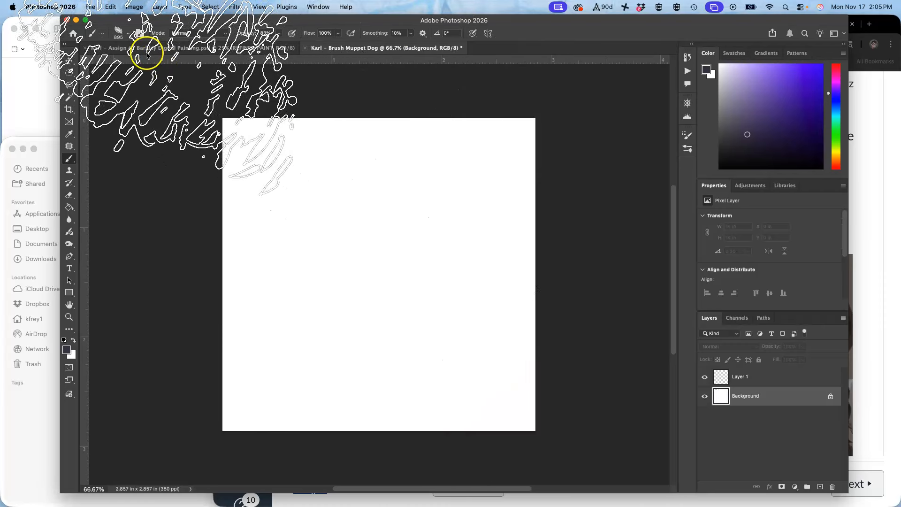
Set the brush size to 86 px and paint a zigzag test stroke.
{"action": "left_click", "coordinate": [129, 34]}
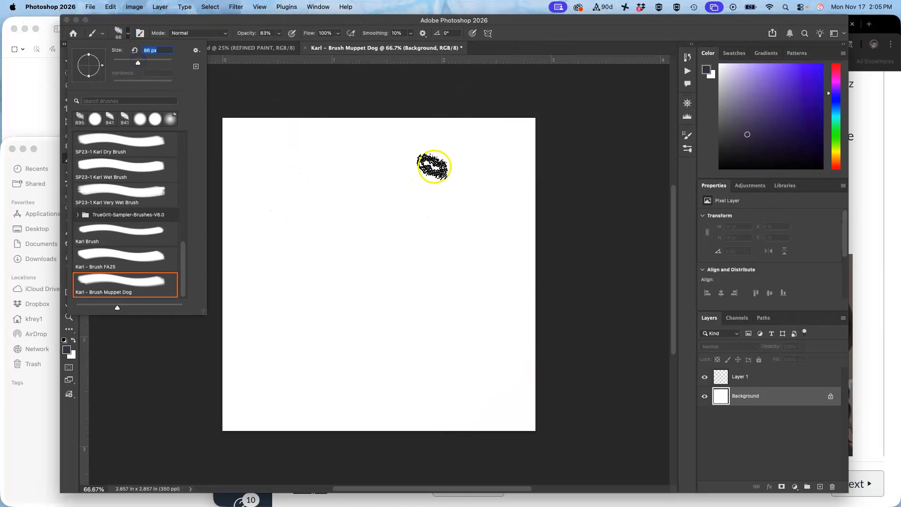
{"action": "mouse_move", "coordinate": [458, 145]}
{"action": "left_mouse_down"}
{"action": "mouse_move", "coordinate": [302, 263]}
{"action": "mouse_move", "coordinate": [390, 359]}
{"action": "mouse_move", "coordinate": [472, 380]}
{"action": "left_mouse_up"}
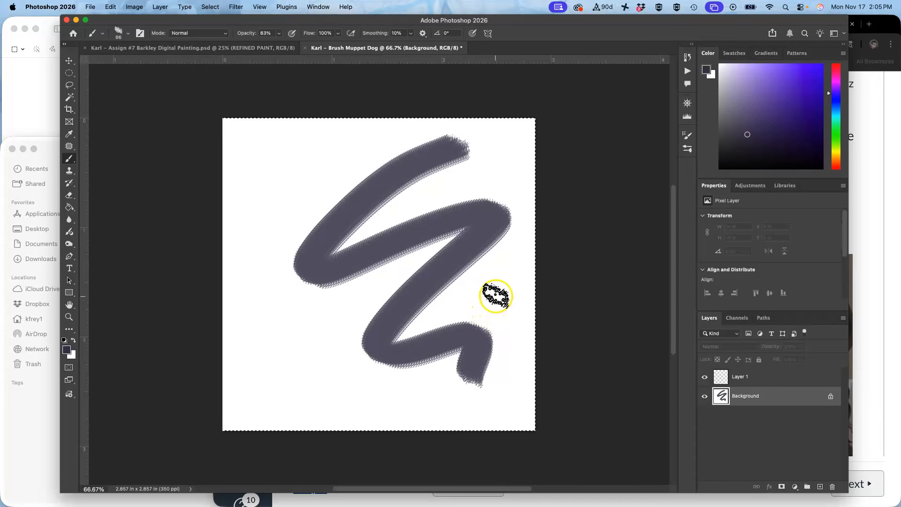
Fill the Background with White again and select Layer 1.
{"action": "key", "text": "shift+BackSpace"}
{"action": "left_click", "coordinate": [575, 174]}
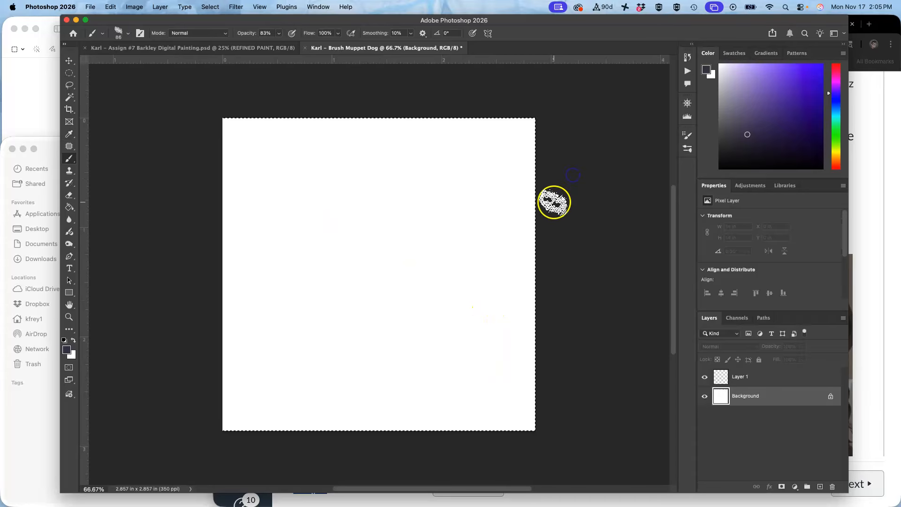
{"action": "left_click", "coordinate": [753, 379]}
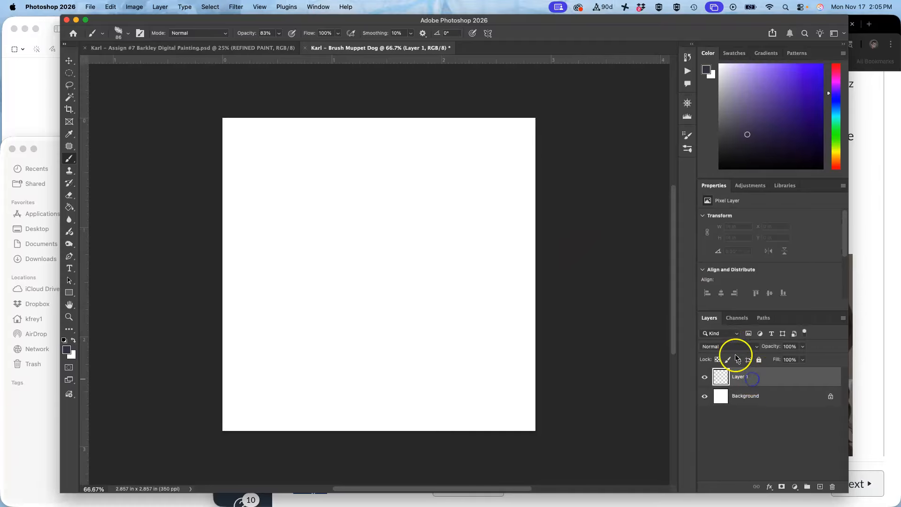
Open Brush Settings, enable Shape Dynamics and set Size Jitter to 33%.
{"action": "left_click", "coordinate": [319, 7]}
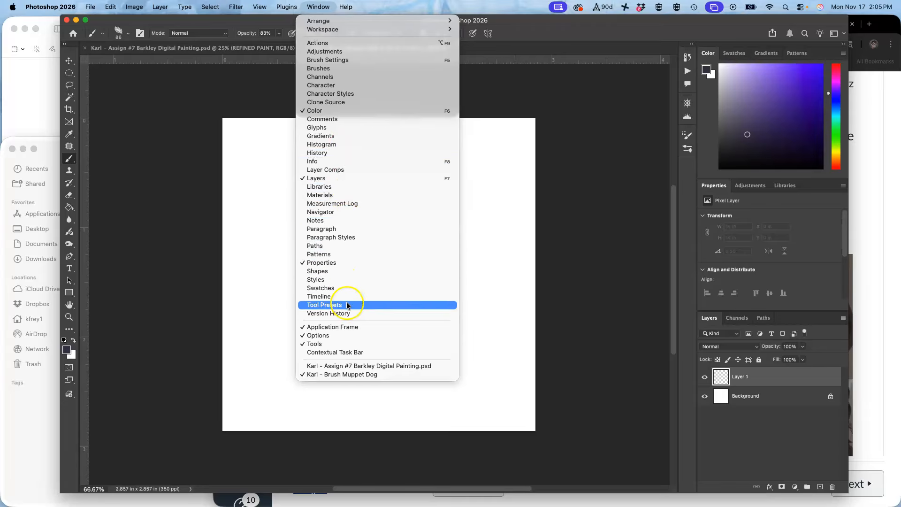
{"action": "left_click", "coordinate": [345, 64]}
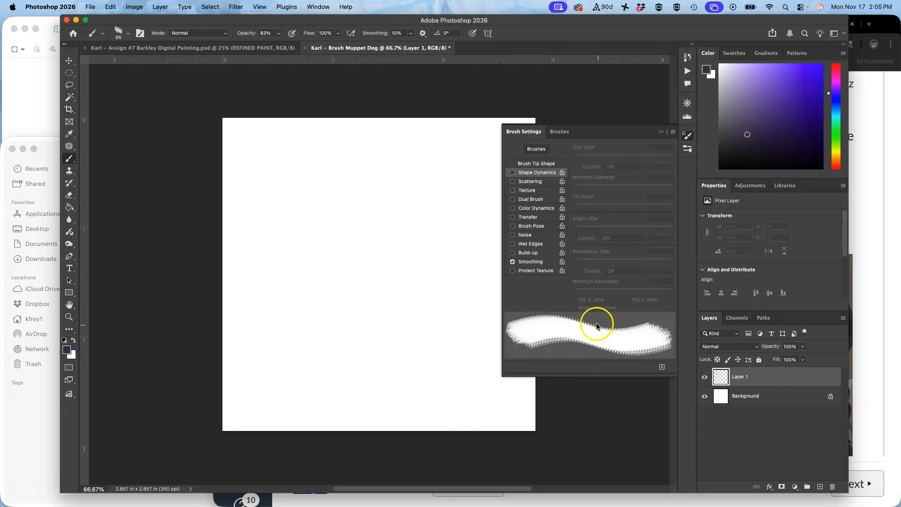
{"action": "left_click", "coordinate": [511, 172]}
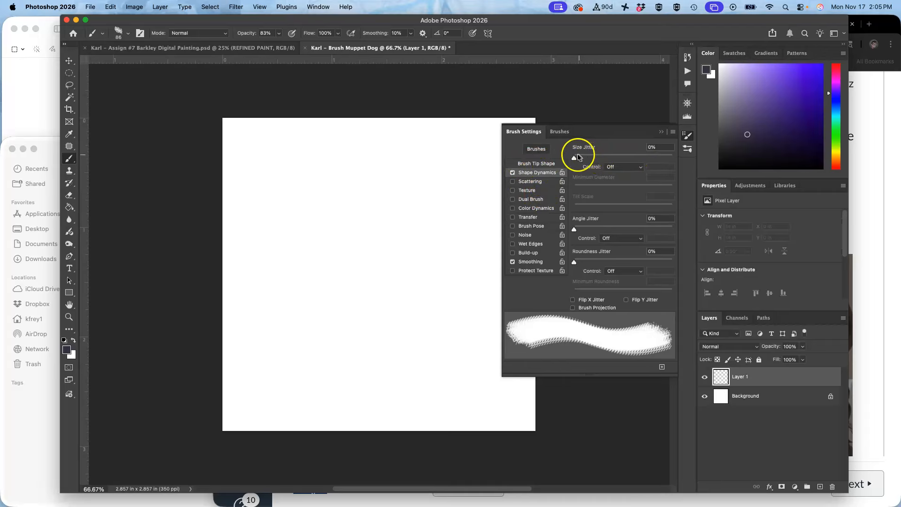
{"action": "left_click_drag", "start_coordinate": [575, 156], "coordinate": [607, 155]}
Paint and undo a diagonal test stroke, then set the Size Jitter control to Pen Pressure.
{"action": "left_click_drag", "start_coordinate": [430, 144], "coordinate": [244, 344]}
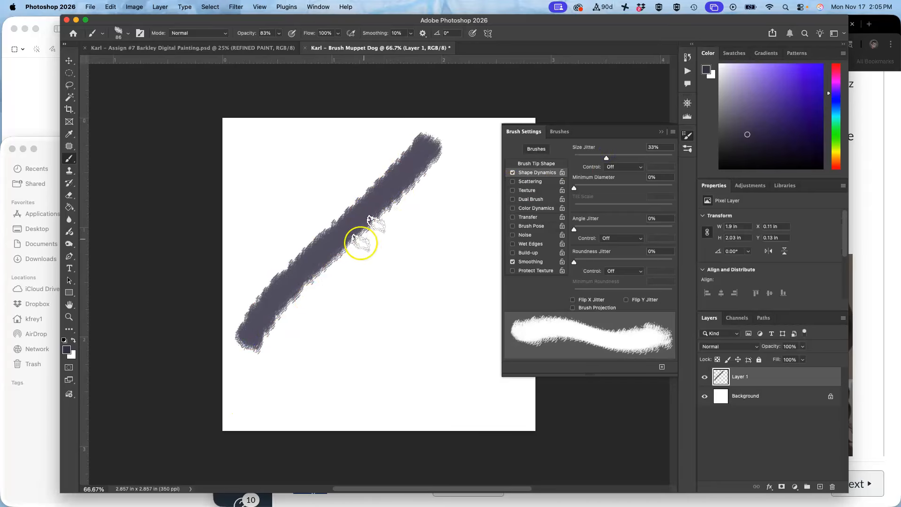
{"action": "key", "text": "super+z"}
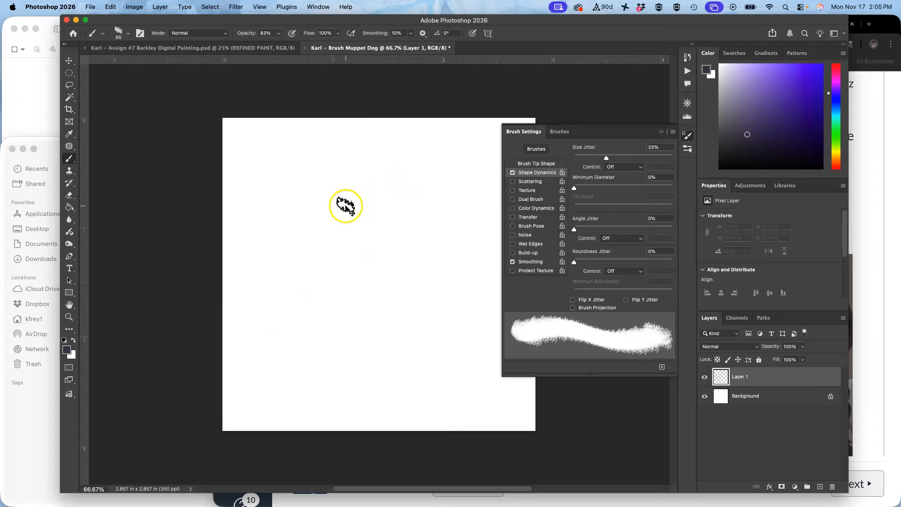
{"action": "left_click", "coordinate": [641, 168]}
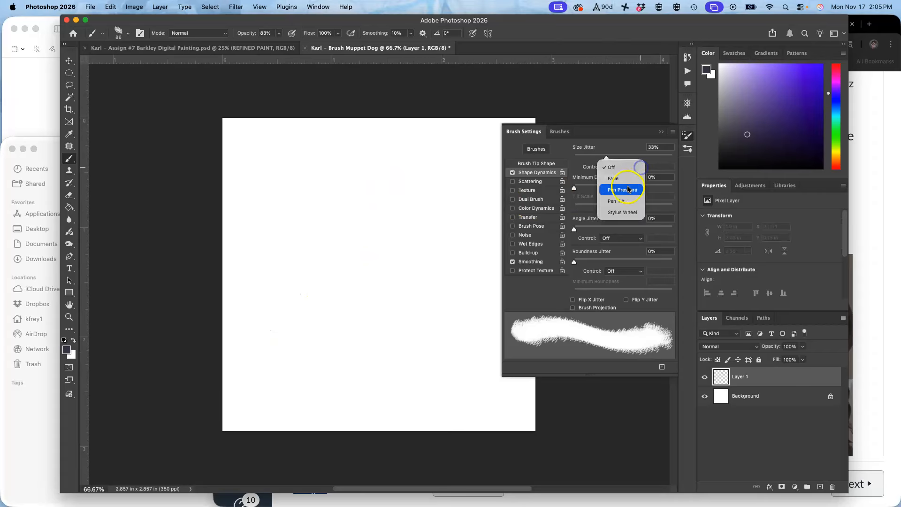
{"action": "left_click", "coordinate": [627, 190]}
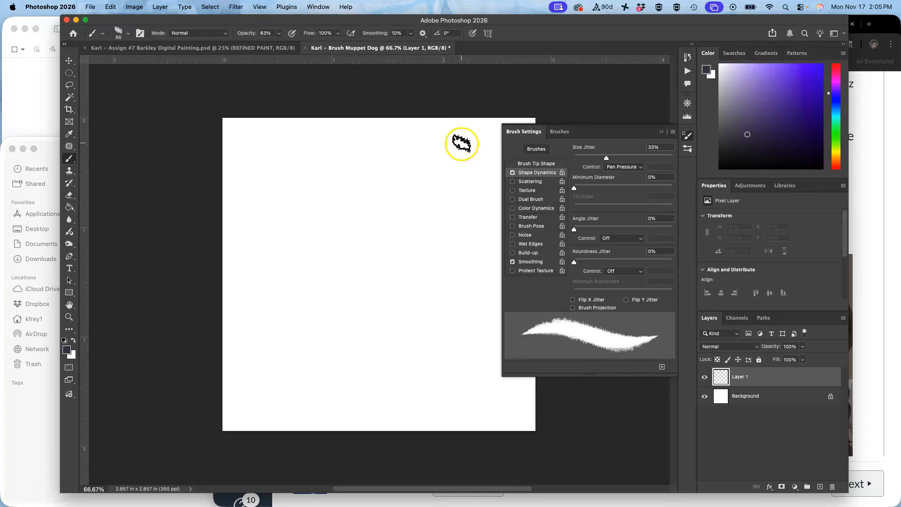
Paint a few curving test strokes with the pressure-controlled brush and undo them.
{"action": "mouse_move", "coordinate": [423, 172]}
{"action": "left_mouse_down"}
{"action": "mouse_move", "coordinate": [386, 184]}
{"action": "mouse_move", "coordinate": [352, 232]}
{"action": "mouse_move", "coordinate": [463, 237]}
{"action": "mouse_move", "coordinate": [376, 302]}
{"action": "mouse_move", "coordinate": [346, 306]}
{"action": "mouse_move", "coordinate": [327, 170]}
{"action": "left_mouse_up"}
{"action": "left_click_drag", "start_coordinate": [333, 202], "coordinate": [334, 200]}
{"action": "left_click_drag", "start_coordinate": [327, 153], "coordinate": [355, 166]}
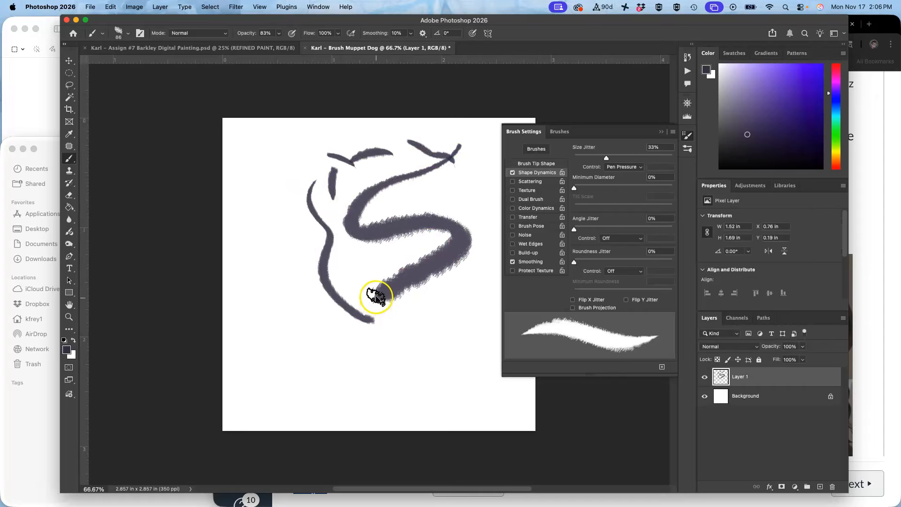
{"action": "key", "text": "super+z"}
{"action": "key", "text": "super+z"}
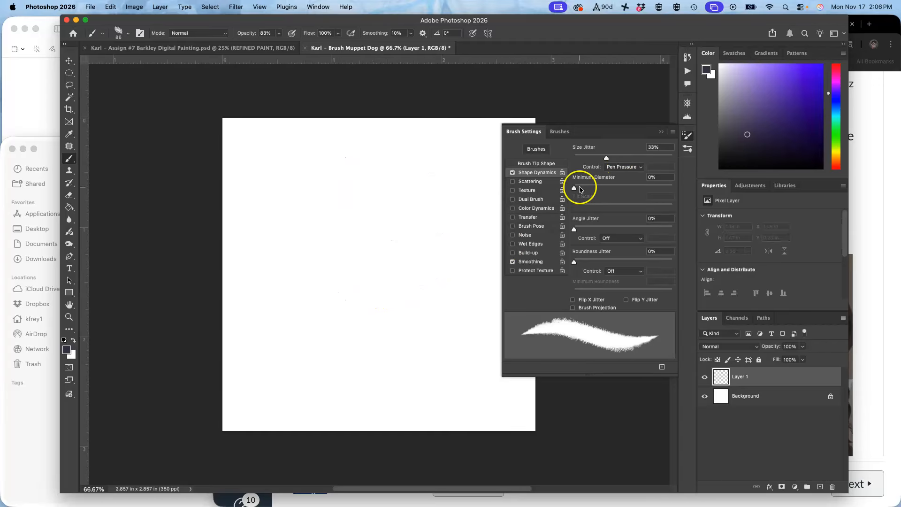
Test the Minimum Diameter with three short strokes and set it to 6%.
{"action": "left_click_drag", "start_coordinate": [575, 190], "coordinate": [583, 190]}
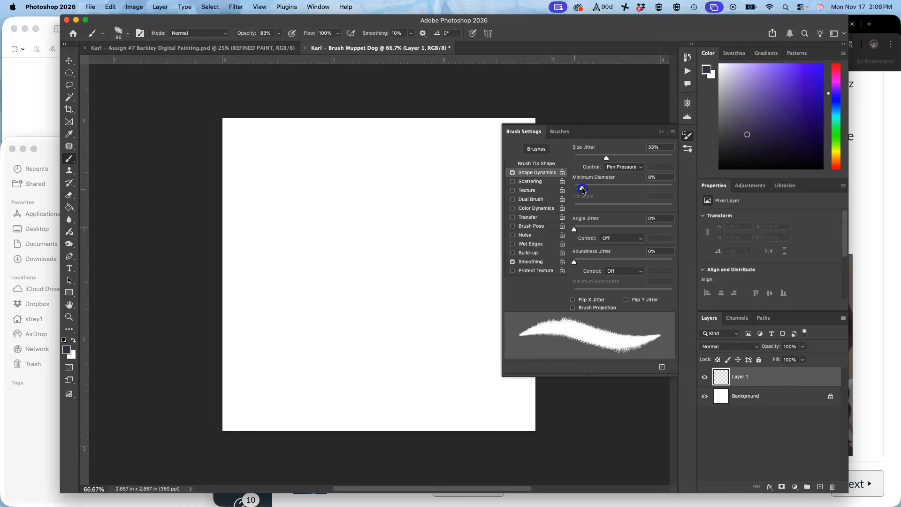
{"action": "mouse_move", "coordinate": [411, 160]}
{"action": "left_mouse_down"}
{"action": "mouse_move", "coordinate": [397, 188]}
{"action": "mouse_move", "coordinate": [367, 204]}
{"action": "mouse_move", "coordinate": [420, 265]}
{"action": "left_mouse_up"}
{"action": "left_click_drag", "start_coordinate": [442, 212], "coordinate": [439, 235]}
{"action": "left_click_drag", "start_coordinate": [469, 183], "coordinate": [456, 267]}
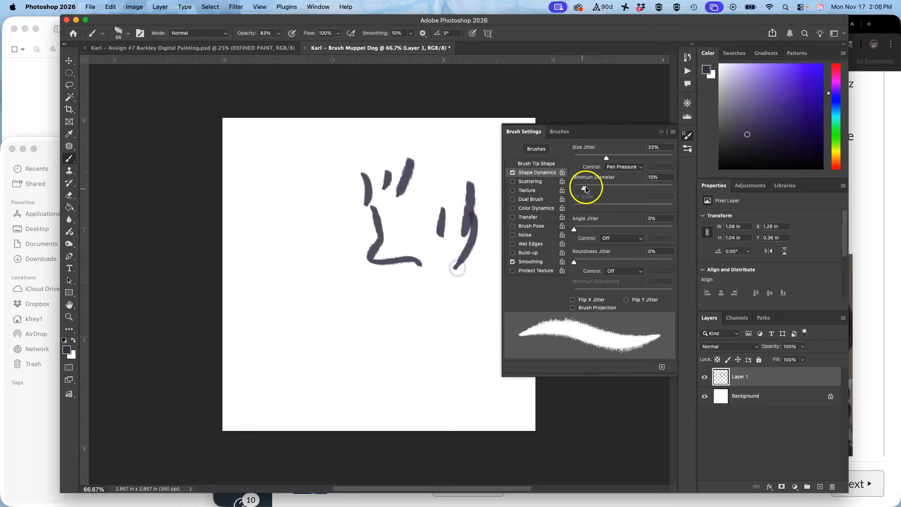
{"action": "left_click_drag", "start_coordinate": [584, 189], "coordinate": [580, 189]}
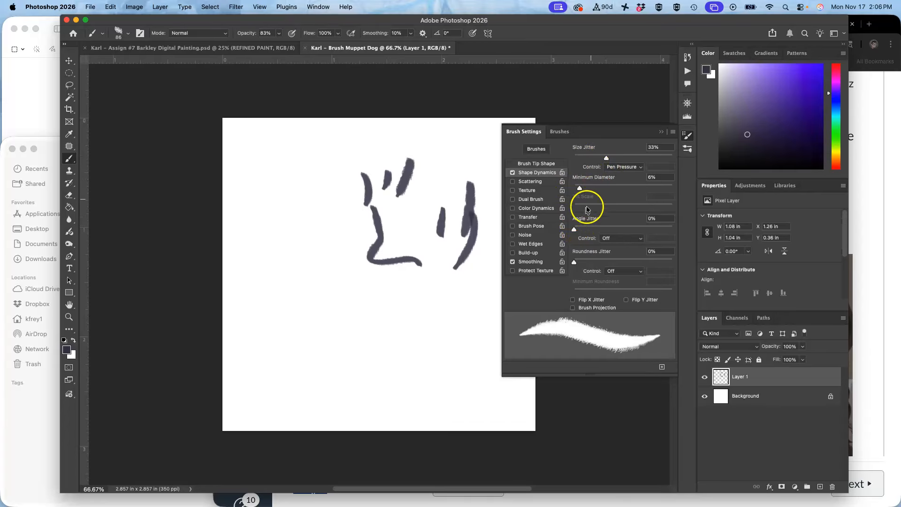
Raise Angle Jitter to 52% while painting broad diagonal test strokes.
{"action": "left_click_drag", "start_coordinate": [575, 230], "coordinate": [583, 230]}
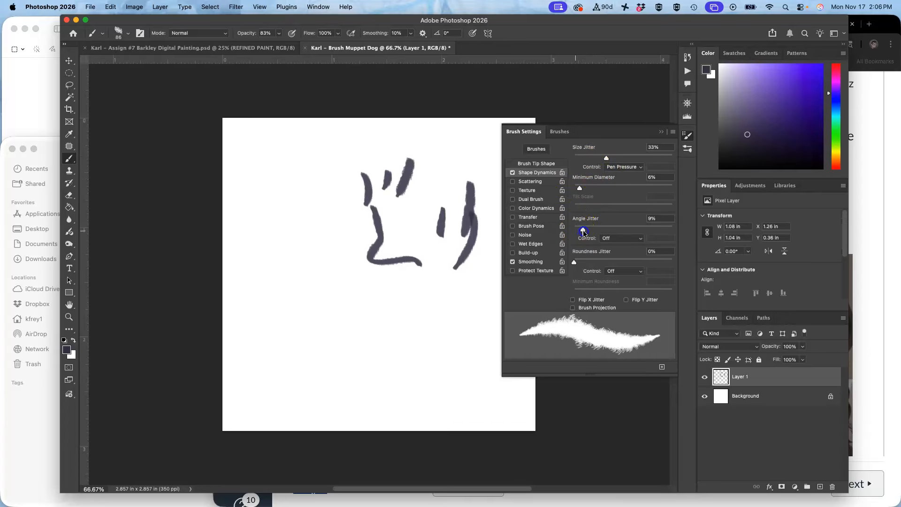
{"action": "mouse_move", "coordinate": [331, 167]}
{"action": "left_mouse_down"}
{"action": "mouse_move", "coordinate": [301, 251]}
{"action": "mouse_move", "coordinate": [313, 193]}
{"action": "mouse_move", "coordinate": [301, 219]}
{"action": "mouse_move", "coordinate": [289, 273]}
{"action": "mouse_move", "coordinate": [320, 211]}
{"action": "mouse_move", "coordinate": [306, 260]}
{"action": "mouse_move", "coordinate": [329, 211]}
{"action": "mouse_move", "coordinate": [318, 238]}
{"action": "mouse_move", "coordinate": [333, 181]}
{"action": "mouse_move", "coordinate": [325, 230]}
{"action": "mouse_move", "coordinate": [334, 240]}
{"action": "mouse_move", "coordinate": [343, 229]}
{"action": "mouse_move", "coordinate": [338, 218]}
{"action": "mouse_move", "coordinate": [318, 292]}
{"action": "mouse_move", "coordinate": [281, 291]}
{"action": "left_mouse_up"}
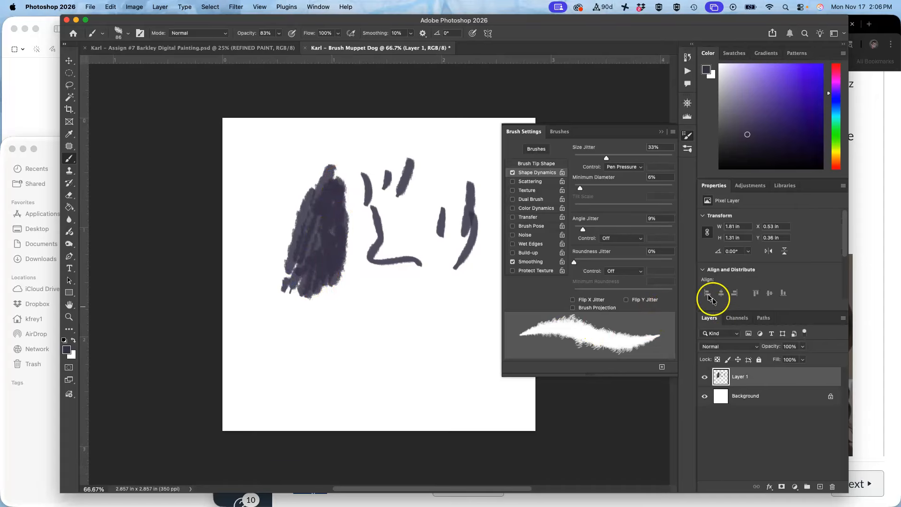
{"action": "left_click_drag", "start_coordinate": [585, 229], "coordinate": [629, 228]}
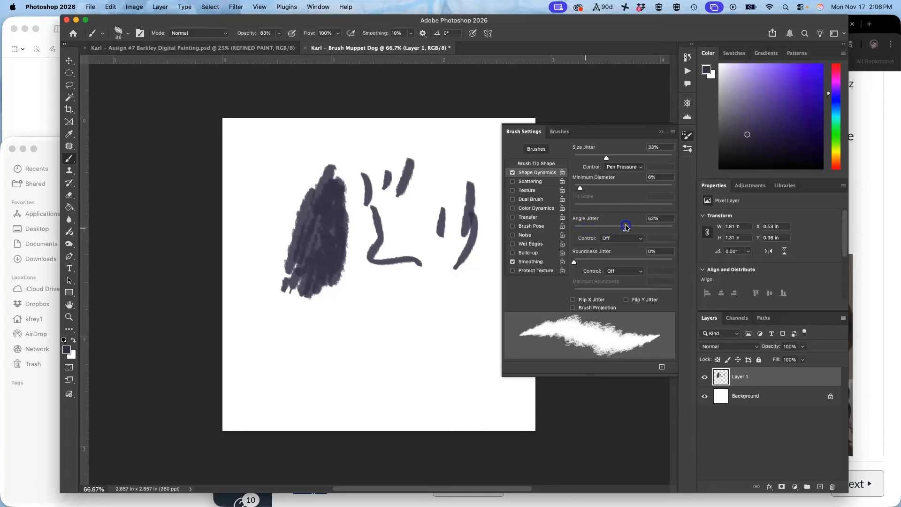
{"action": "left_click_drag", "start_coordinate": [386, 278], "coordinate": [349, 359]}
{"action": "mouse_move", "coordinate": [378, 297]}
{"action": "left_mouse_down"}
{"action": "mouse_move", "coordinate": [343, 355]}
{"action": "mouse_move", "coordinate": [318, 362]}
{"action": "left_mouse_up"}
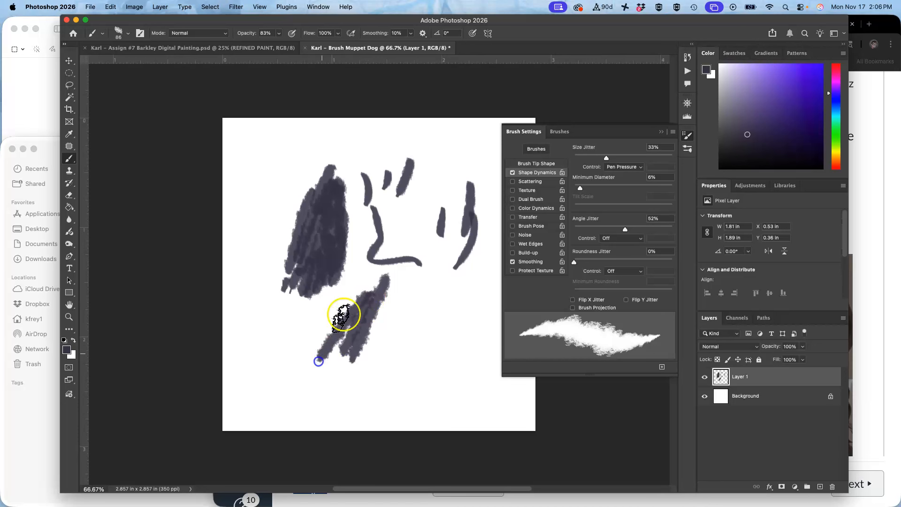
{"action": "left_click_drag", "start_coordinate": [345, 316], "coordinate": [312, 375]}
{"action": "left_click_drag", "start_coordinate": [353, 339], "coordinate": [323, 391]}
{"action": "mouse_move", "coordinate": [344, 357]}
{"action": "left_mouse_down"}
{"action": "mouse_move", "coordinate": [379, 317]}
{"action": "mouse_move", "coordinate": [370, 369]}
{"action": "mouse_move", "coordinate": [362, 368]}
{"action": "left_mouse_up"}
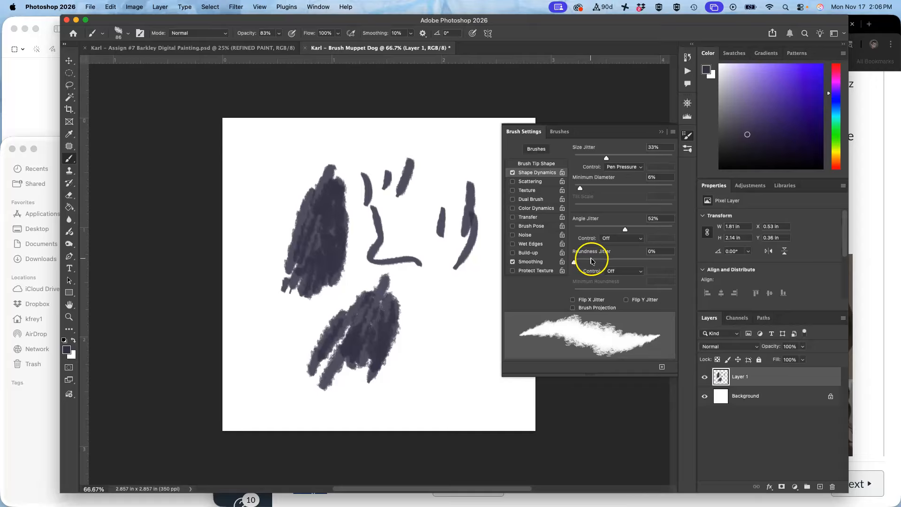
Set Roundness Jitter to 27% and paint a long diagonal test stroke.
{"action": "left_click_drag", "start_coordinate": [576, 262], "coordinate": [615, 262]}
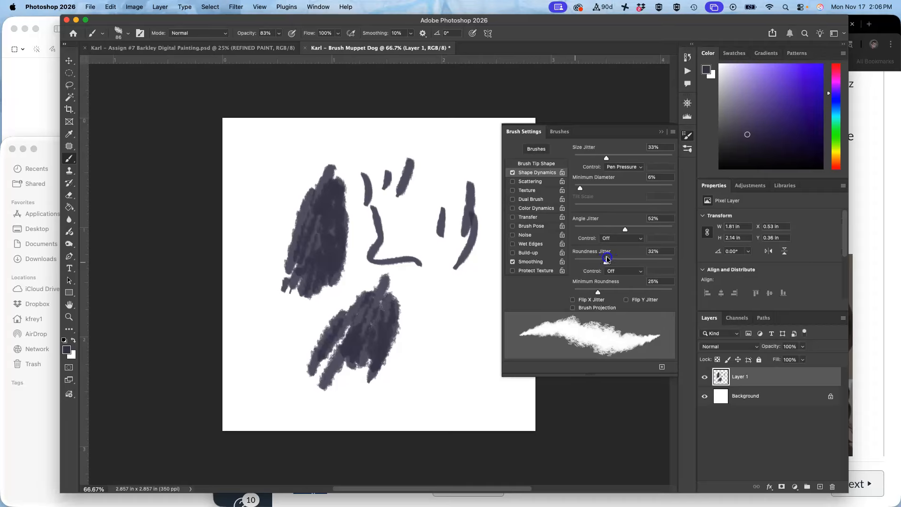
{"action": "left_click_drag", "start_coordinate": [575, 257], "coordinate": [616, 255]}
{"action": "mouse_move", "coordinate": [443, 151]}
{"action": "left_mouse_down"}
{"action": "mouse_move", "coordinate": [412, 207]}
{"action": "mouse_move", "coordinate": [430, 262]}
{"action": "mouse_move", "coordinate": [402, 359]}
{"action": "mouse_move", "coordinate": [439, 392]}
{"action": "mouse_move", "coordinate": [371, 403]}
{"action": "left_mouse_up"}
Zoom in to 300% and paint overlapping test strokes across the marks.
{"action": "key", "text": "super+plus"}
{"action": "key", "text": "super+plus"}
{"action": "key", "text": "super+plus"}
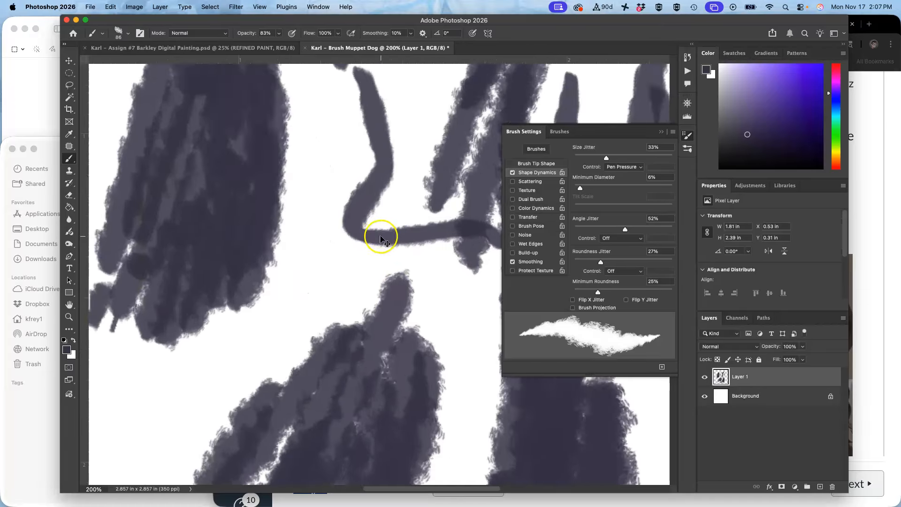
{"action": "key", "text": "space"}
{"action": "left_click_drag", "start_coordinate": [280, 224], "coordinate": [442, 359]}
{"action": "left_click_drag", "start_coordinate": [372, 280], "coordinate": [522, 398]}
{"action": "mouse_move", "coordinate": [267, 170]}
{"action": "left_mouse_down"}
{"action": "mouse_move", "coordinate": [282, 226]}
{"action": "mouse_move", "coordinate": [275, 264]}
{"action": "left_mouse_up"}
{"action": "mouse_move", "coordinate": [230, 173]}
{"action": "left_mouse_down"}
{"action": "mouse_move", "coordinate": [216, 275]}
{"action": "mouse_move", "coordinate": [201, 252]}
{"action": "mouse_move", "coordinate": [161, 311]}
{"action": "mouse_move", "coordinate": [182, 202]}
{"action": "mouse_move", "coordinate": [205, 145]}
{"action": "left_mouse_up"}
{"action": "mouse_move", "coordinate": [205, 198]}
{"action": "left_mouse_down"}
{"action": "mouse_move", "coordinate": [266, 169]}
{"action": "mouse_move", "coordinate": [237, 346]}
{"action": "mouse_move", "coordinate": [168, 377]}
{"action": "left_mouse_up"}
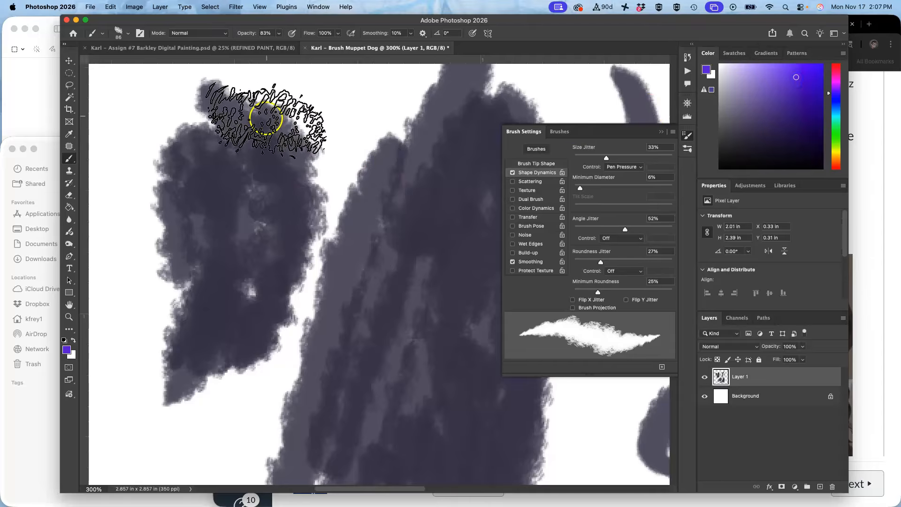
Paint several purple test strokes over the gray area.
{"action": "left_click_drag", "start_coordinate": [269, 118], "coordinate": [270, 188]}
{"action": "left_click_drag", "start_coordinate": [243, 151], "coordinate": [246, 237]}
{"action": "left_click_drag", "start_coordinate": [231, 197], "coordinate": [233, 287]}
{"action": "left_click_drag", "start_coordinate": [290, 221], "coordinate": [229, 358]}
{"action": "left_click_drag", "start_coordinate": [206, 290], "coordinate": [150, 333]}
{"action": "left_click_drag", "start_coordinate": [178, 162], "coordinate": [201, 274]}
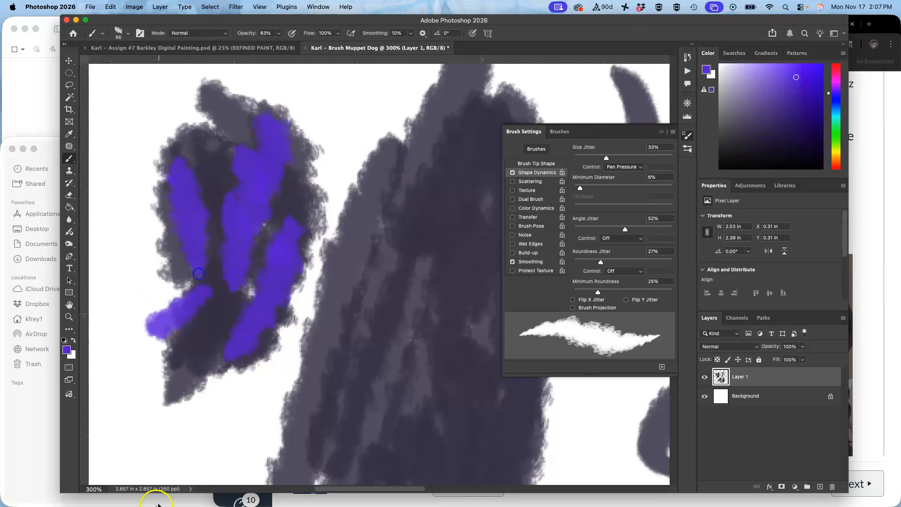
Sample gray and purple from the canvas and paint blended test strokes.
{"action": "left_click", "coordinate": [338, 182], "text": "alt"}
{"action": "left_click_drag", "start_coordinate": [288, 170], "coordinate": [265, 262]}
{"action": "left_click", "coordinate": [295, 151], "text": "alt"}
{"action": "mouse_move", "coordinate": [295, 151]}
{"action": "left_mouse_down"}
{"action": "mouse_move", "coordinate": [281, 217]}
{"action": "mouse_move", "coordinate": [305, 258]}
{"action": "left_mouse_up"}
{"action": "left_click", "coordinate": [282, 216], "text": "alt"}
{"action": "left_click", "coordinate": [273, 216], "text": "alt"}
{"action": "mouse_move", "coordinate": [282, 214]}
{"action": "left_mouse_down"}
{"action": "mouse_move", "coordinate": [274, 224]}
{"action": "mouse_move", "coordinate": [253, 186]}
{"action": "left_mouse_up"}
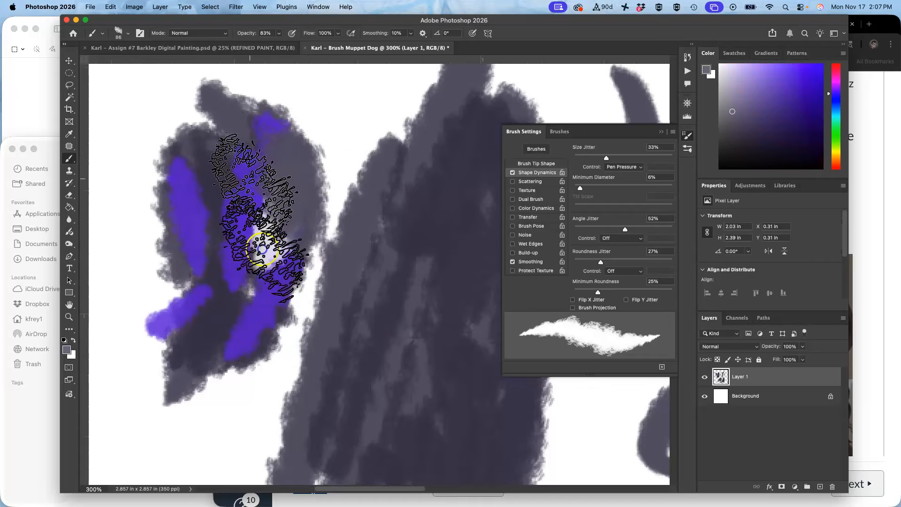
{"action": "left_click", "coordinate": [268, 288], "text": "alt"}
{"action": "left_click_drag", "start_coordinate": [278, 242], "coordinate": [229, 258]}
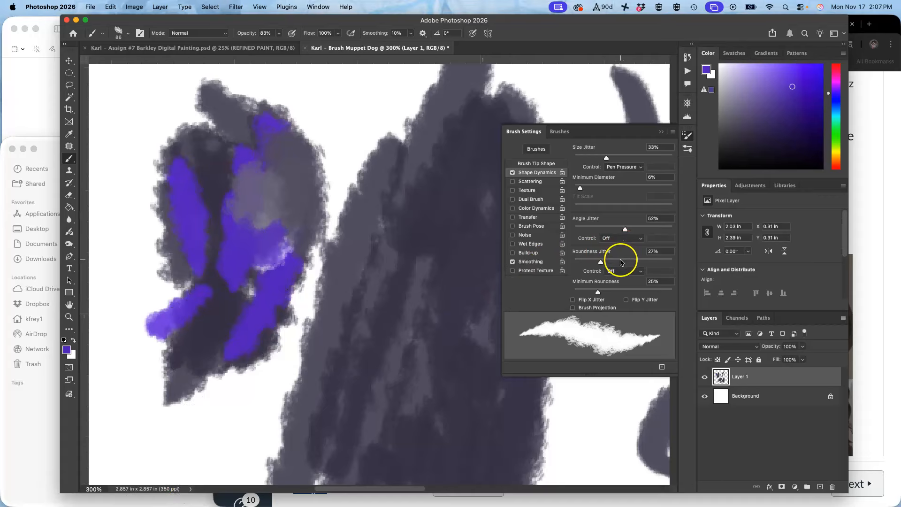
Enable Texture in Brush Settings and browse the Water pattern group in the texture picker.
{"action": "left_click", "coordinate": [514, 190]}
{"action": "left_click", "coordinate": [529, 193]}
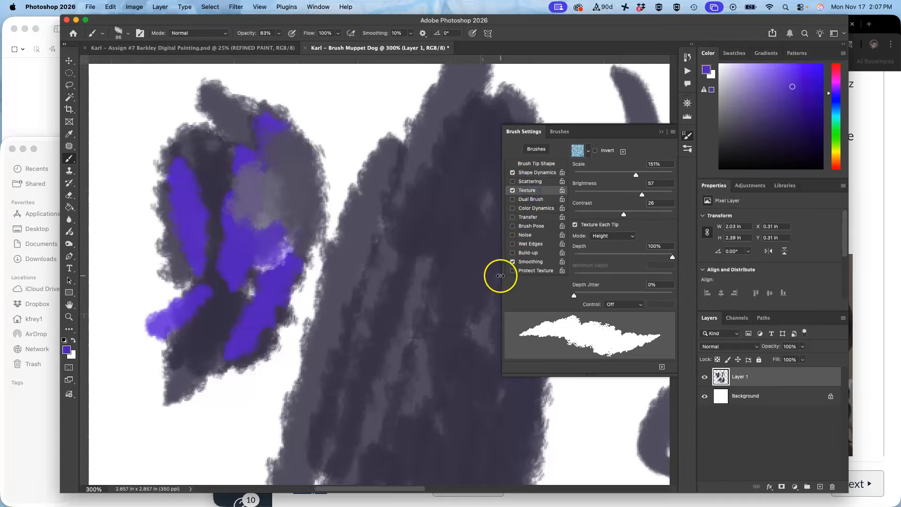
{"action": "left_click", "coordinate": [588, 153]}
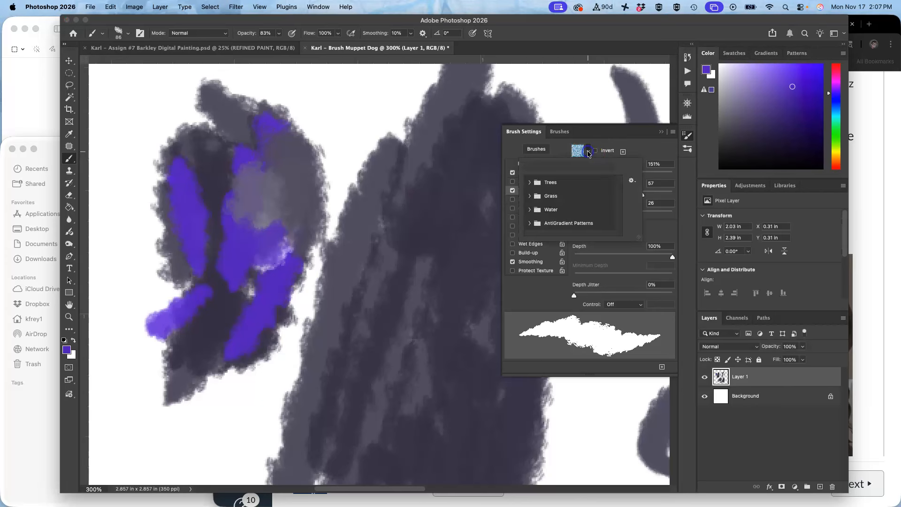
{"action": "left_click", "coordinate": [530, 210]}
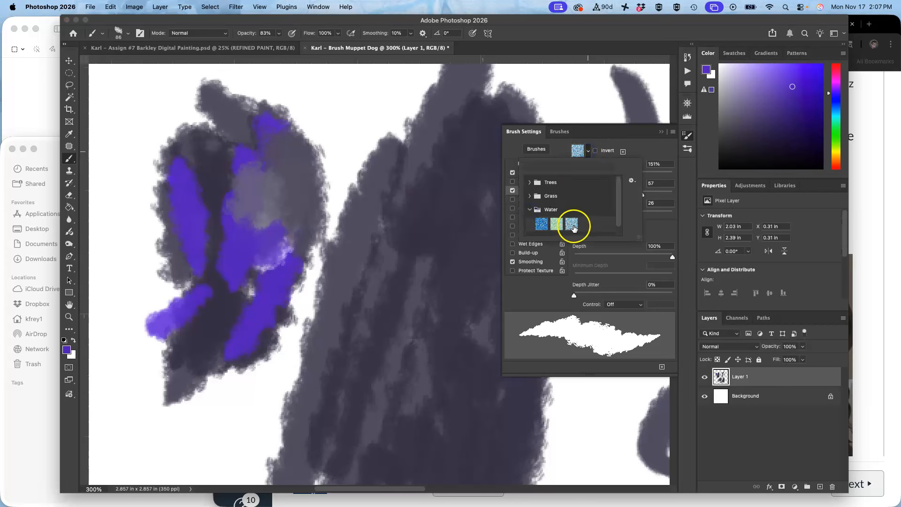
{"action": "left_click", "coordinate": [652, 150]}
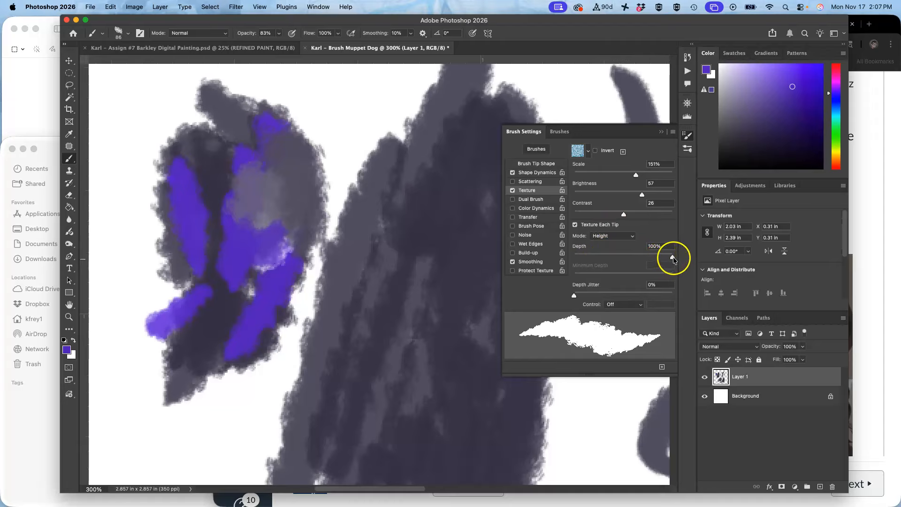
Set the texture Depth to 15% and paint textured purple test strokes.
{"action": "left_click_drag", "start_coordinate": [617, 261], "coordinate": [588, 260]}
{"action": "mouse_move", "coordinate": [446, 165]}
{"action": "left_mouse_down"}
{"action": "mouse_move", "coordinate": [372, 111]}
{"action": "mouse_move", "coordinate": [273, 259]}
{"action": "mouse_move", "coordinate": [344, 155]}
{"action": "mouse_move", "coordinate": [302, 260]}
{"action": "mouse_move", "coordinate": [362, 157]}
{"action": "mouse_move", "coordinate": [322, 109]}
{"action": "mouse_move", "coordinate": [267, 271]}
{"action": "mouse_move", "coordinate": [272, 332]}
{"action": "mouse_move", "coordinate": [432, 174]}
{"action": "left_mouse_up"}
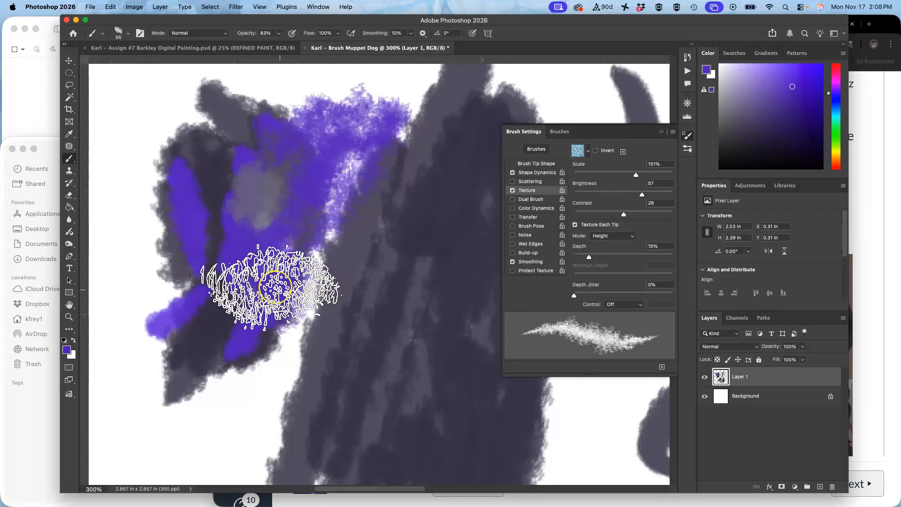
{"action": "key", "text": "space"}
{"action": "mouse_move", "coordinate": [215, 275]}
{"action": "left_mouse_down"}
{"action": "mouse_move", "coordinate": [239, 249]}
{"action": "mouse_move", "coordinate": [270, 250]}
{"action": "left_mouse_up"}
{"action": "mouse_move", "coordinate": [268, 205]}
{"action": "left_mouse_down"}
{"action": "mouse_move", "coordinate": [276, 378]}
{"action": "mouse_move", "coordinate": [315, 246]}
{"action": "mouse_move", "coordinate": [311, 403]}
{"action": "mouse_move", "coordinate": [310, 347]}
{"action": "mouse_move", "coordinate": [296, 400]}
{"action": "mouse_move", "coordinate": [282, 404]}
{"action": "mouse_move", "coordinate": [282, 341]}
{"action": "mouse_move", "coordinate": [305, 239]}
{"action": "mouse_move", "coordinate": [350, 310]}
{"action": "mouse_move", "coordinate": [343, 228]}
{"action": "mouse_move", "coordinate": [322, 271]}
{"action": "mouse_move", "coordinate": [334, 318]}
{"action": "mouse_move", "coordinate": [385, 304]}
{"action": "mouse_move", "coordinate": [358, 318]}
{"action": "mouse_move", "coordinate": [318, 318]}
{"action": "mouse_move", "coordinate": [299, 345]}
{"action": "mouse_move", "coordinate": [272, 299]}
{"action": "mouse_move", "coordinate": [259, 216]}
{"action": "left_mouse_up"}
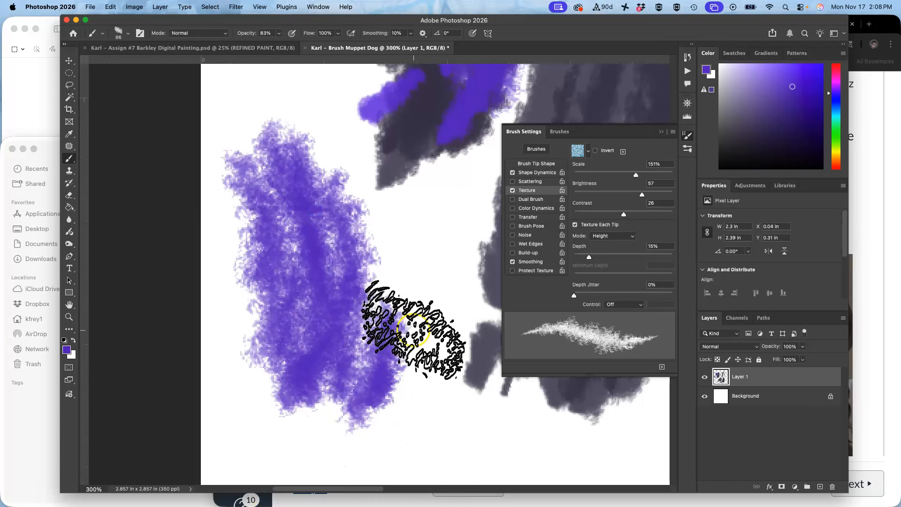
Pick a yellow-green color and paint textured test strokes beside and over the purple.
{"action": "left_click", "coordinate": [838, 151]}
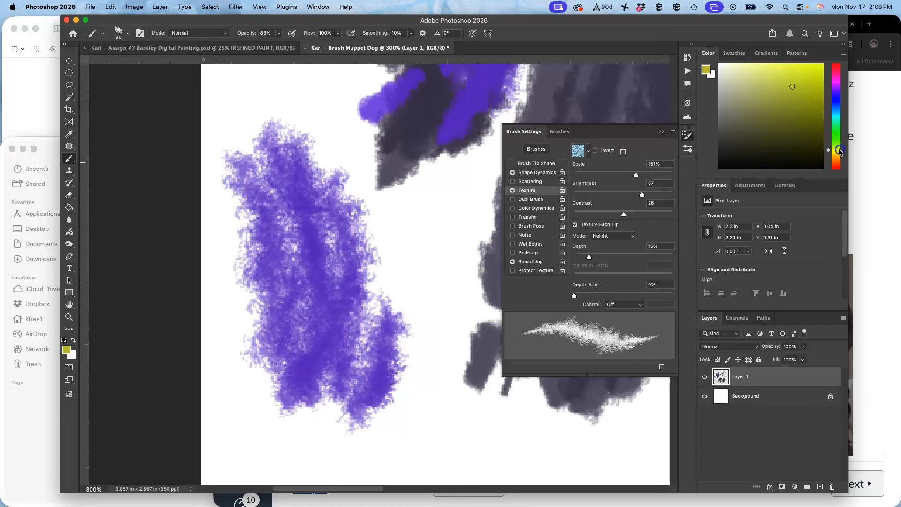
{"action": "mouse_move", "coordinate": [420, 206]}
{"action": "left_mouse_down"}
{"action": "mouse_move", "coordinate": [422, 311]}
{"action": "mouse_move", "coordinate": [451, 322]}
{"action": "left_mouse_up"}
{"action": "left_click_drag", "start_coordinate": [407, 165], "coordinate": [426, 385]}
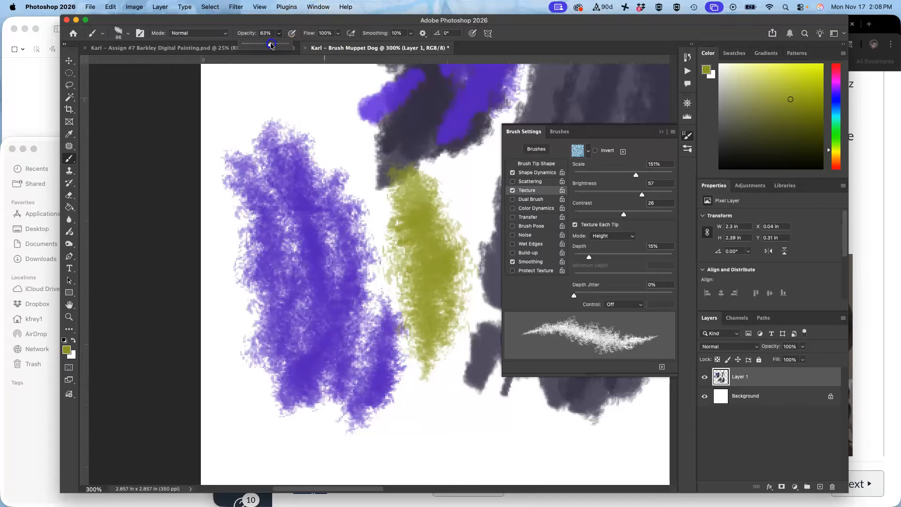
{"action": "left_click_drag", "start_coordinate": [310, 200], "coordinate": [334, 331]}
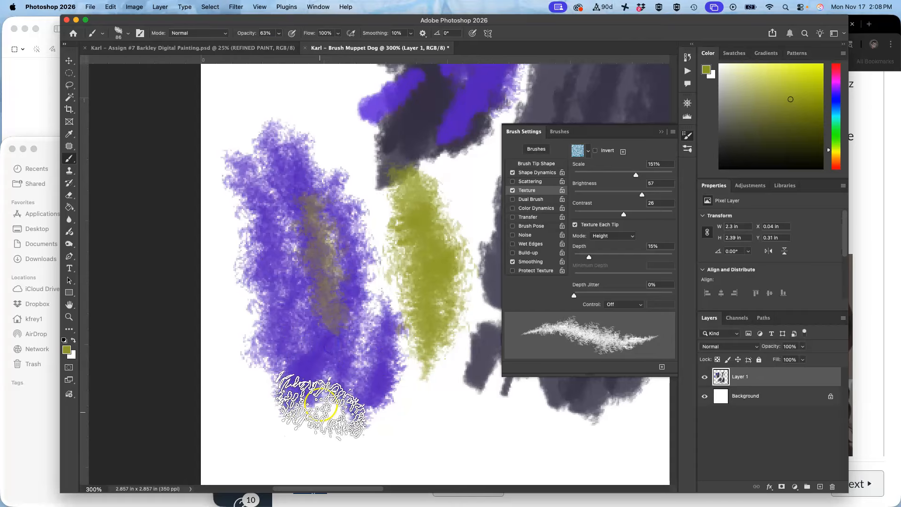
Sample purple and gray from the canvas and paint blended textured strokes.
{"action": "left_click", "coordinate": [311, 251], "text": "alt"}
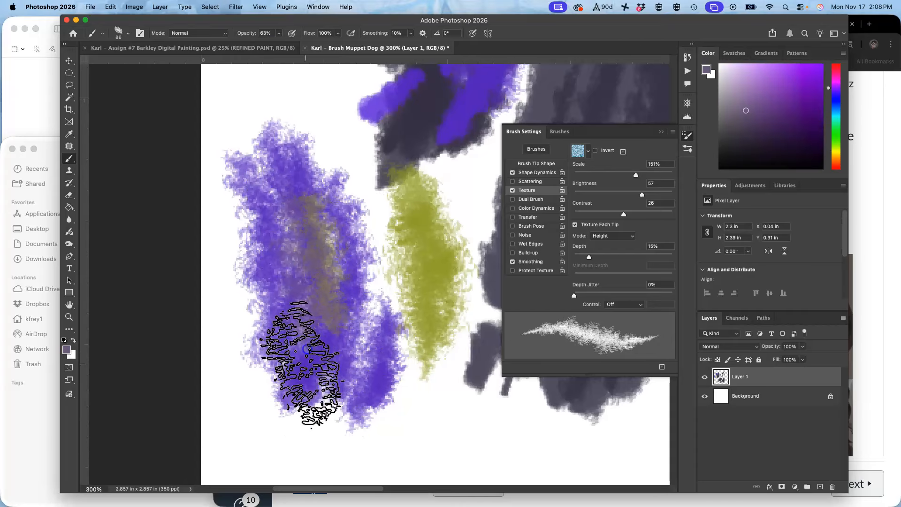
{"action": "left_click", "coordinate": [314, 369], "text": "alt"}
{"action": "left_click_drag", "start_coordinate": [301, 237], "coordinate": [309, 331]}
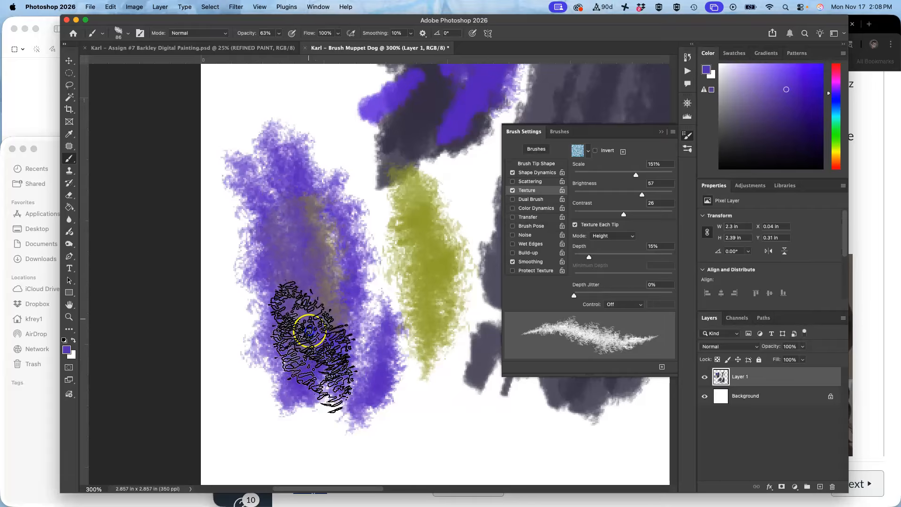
{"action": "left_click", "coordinate": [338, 267], "text": "alt"}
{"action": "left_click_drag", "start_coordinate": [340, 204], "coordinate": [310, 383]}
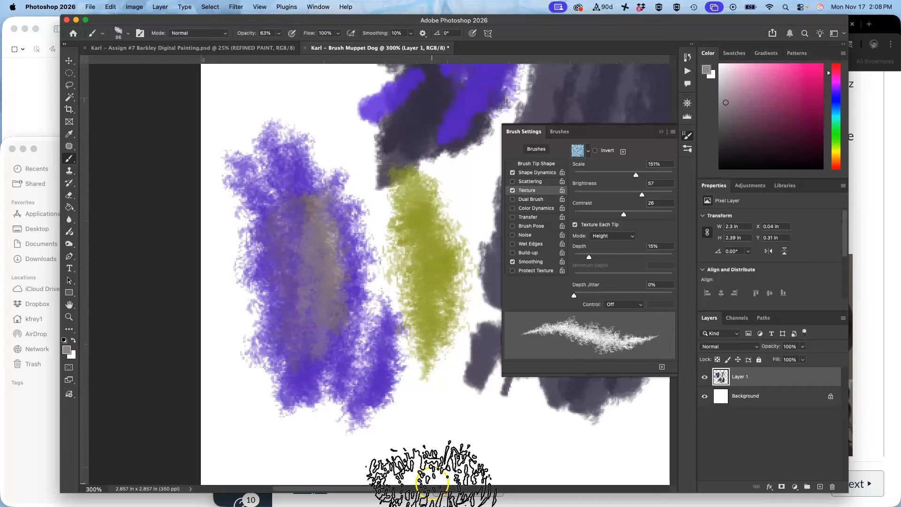
{"action": "mouse_move", "coordinate": [409, 231]}
{"action": "left_mouse_down"}
{"action": "mouse_move", "coordinate": [395, 391]}
{"action": "mouse_move", "coordinate": [386, 214]}
{"action": "mouse_move", "coordinate": [399, 414]}
{"action": "left_mouse_up"}
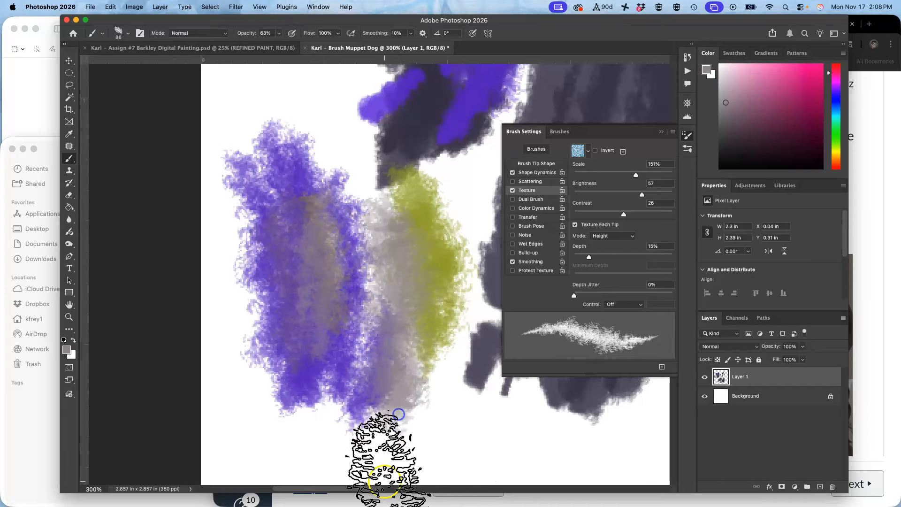
Switch to the Barkley painting document and paint then undo a test stroke.
{"action": "left_click", "coordinate": [664, 132]}
{"action": "left_click", "coordinate": [187, 47]}
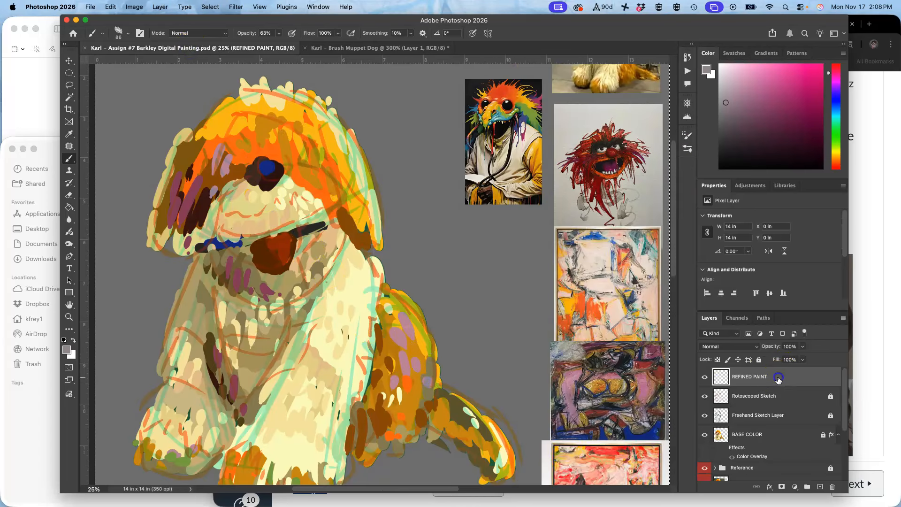
{"action": "mouse_move", "coordinate": [421, 111]}
{"action": "left_mouse_down"}
{"action": "mouse_move", "coordinate": [398, 179]}
{"action": "mouse_move", "coordinate": [445, 220]}
{"action": "mouse_move", "coordinate": [449, 189]}
{"action": "left_mouse_up"}
{"action": "key", "text": "super+z"}
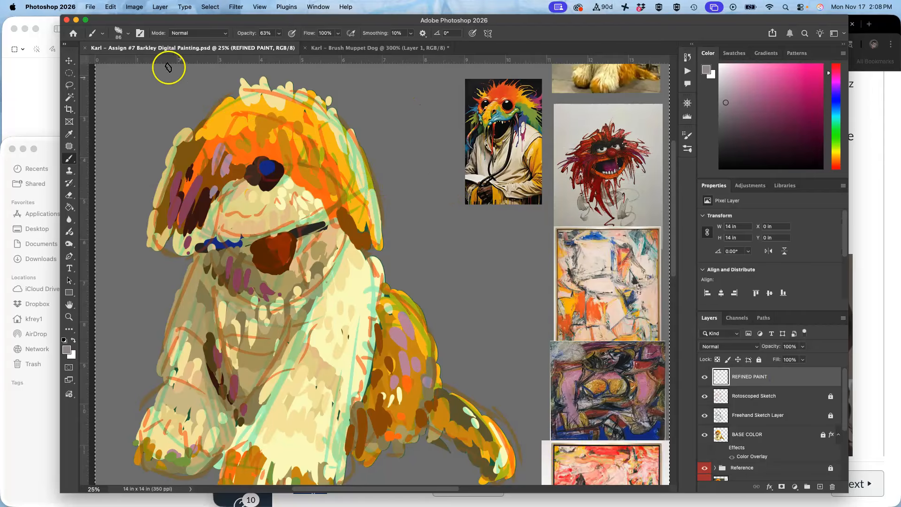
Check the Muppet Dog brush preset in the brush picker and review its Brush Settings.
{"action": "left_click", "coordinate": [128, 34]}
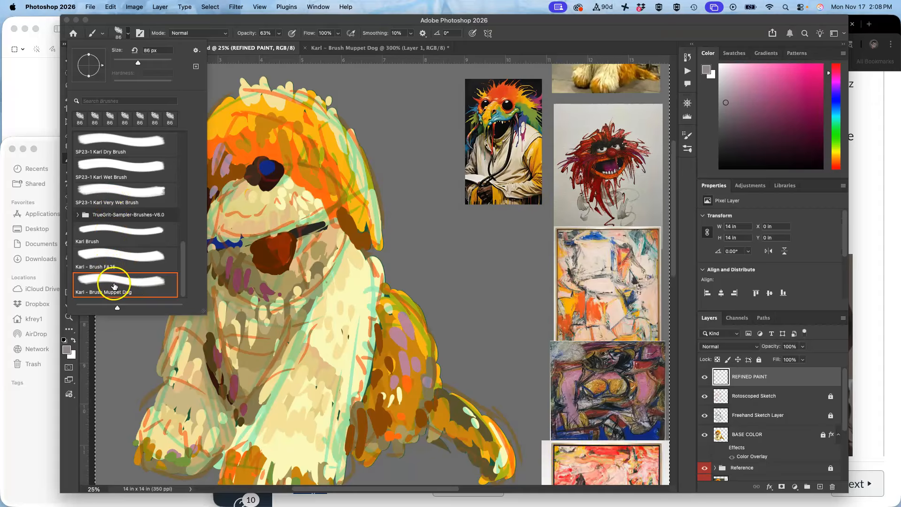
{"action": "left_click", "coordinate": [688, 135]}
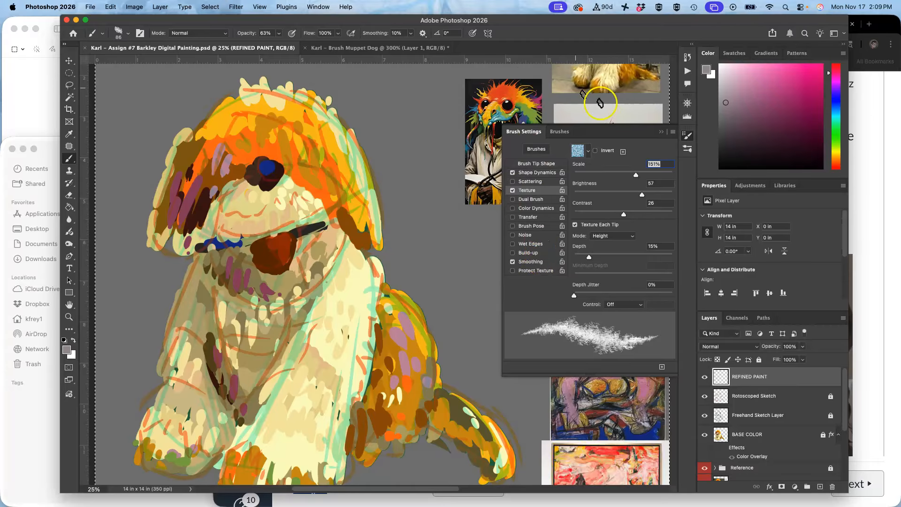
{"action": "left_click", "coordinate": [663, 132]}
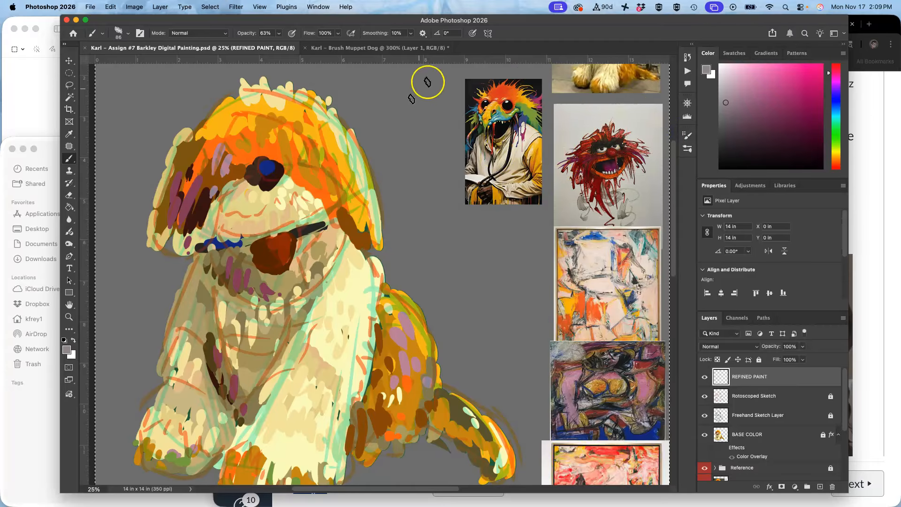
Close the Brush Muppet Dog test document.
{"action": "left_click", "coordinate": [399, 48]}
{"action": "left_click", "coordinate": [305, 47]}
{"action": "left_click", "coordinate": [436, 211]}
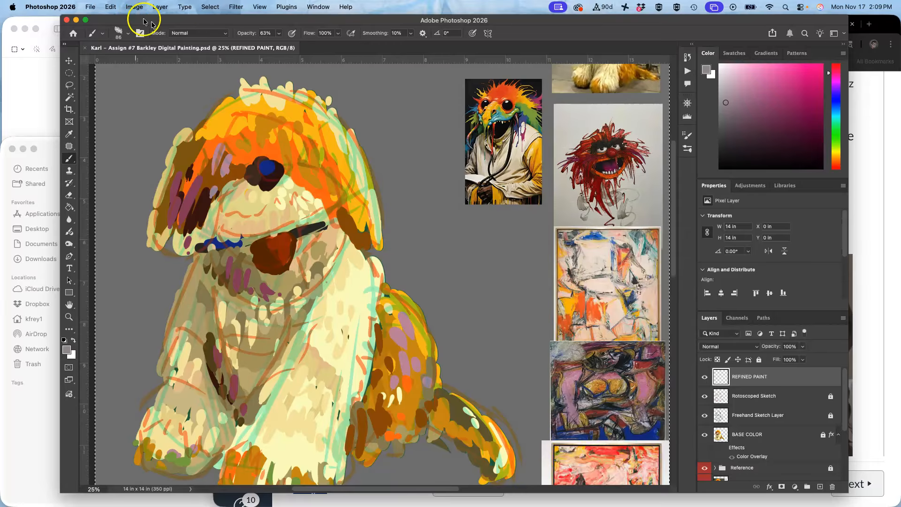
Paint a test dab above the head with the Muppet Dog brush, save, and undo the dab.
{"action": "left_click", "coordinate": [128, 33]}
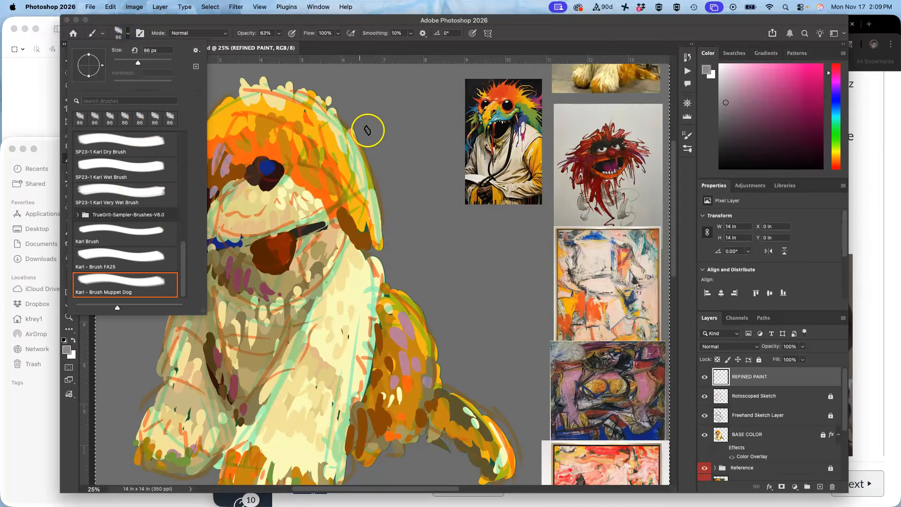
{"action": "left_click", "coordinate": [400, 126]}
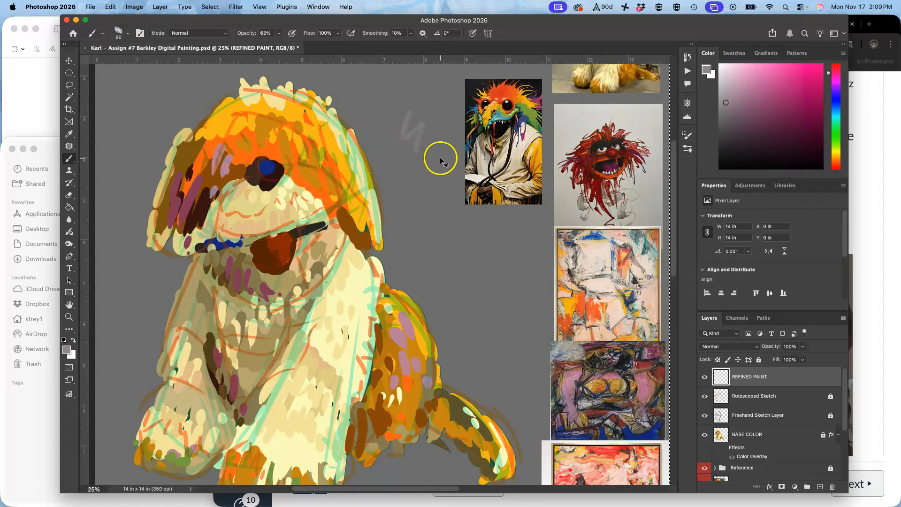
{"action": "key", "text": "super+s"}
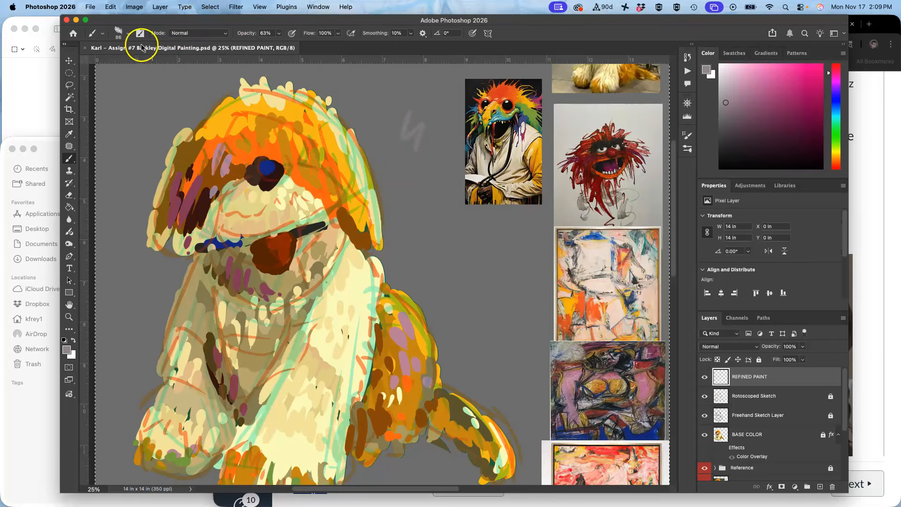
{"action": "left_click", "coordinate": [128, 33]}
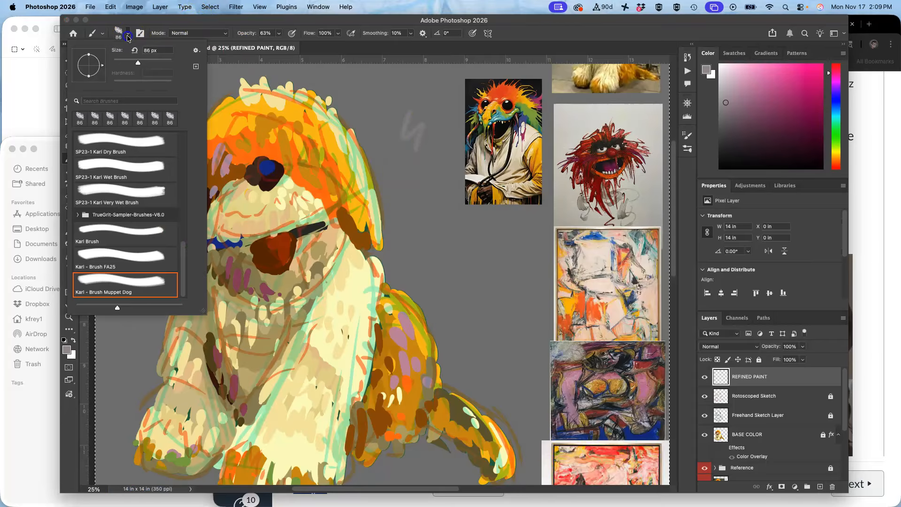
{"action": "left_click", "coordinate": [399, 90]}
{"action": "key", "text": "super+z"}
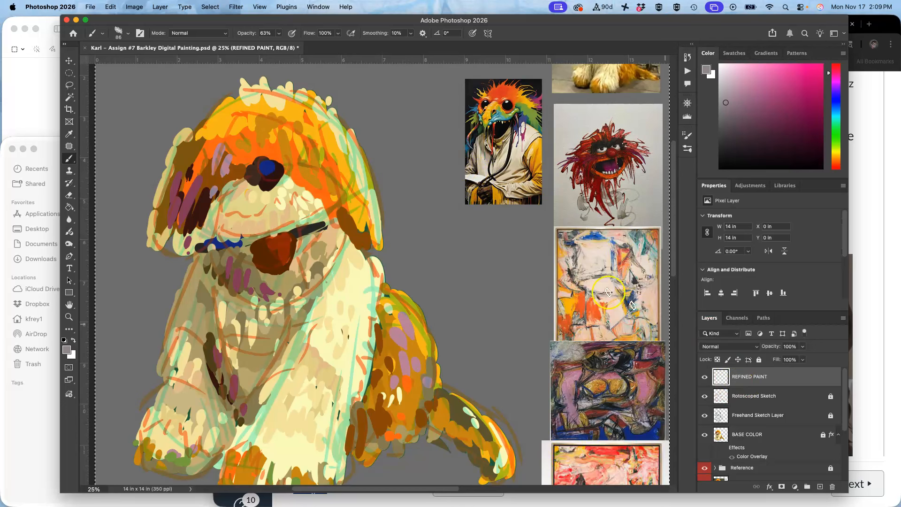
Duplicate the plush dog reference photo and move the copy beside the painted dog's head.
{"action": "key", "text": "super+plus"}
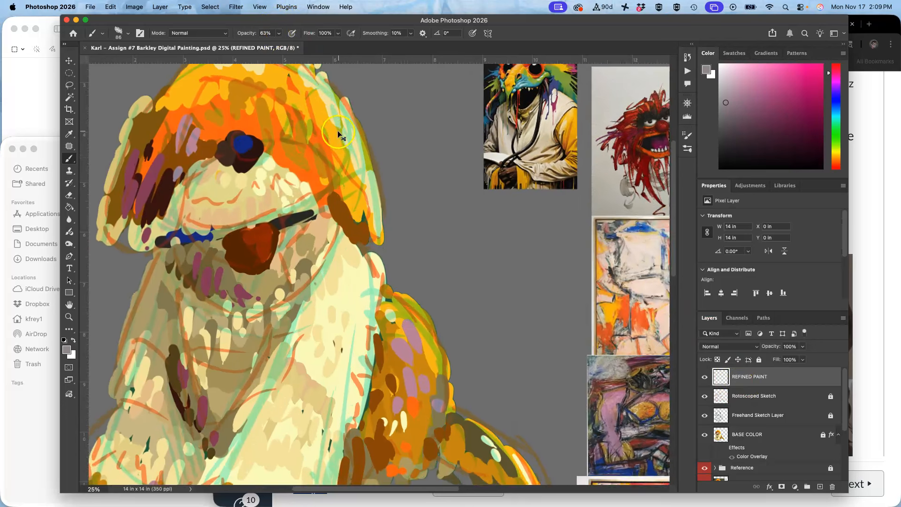
{"action": "key", "text": "super+minus"}
{"action": "key", "text": "super+minus"}
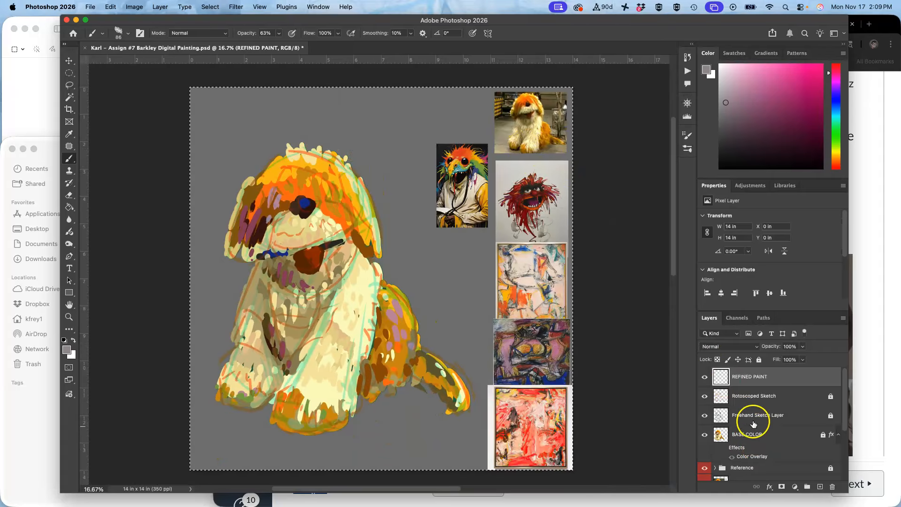
{"action": "left_click", "coordinate": [69, 85]}
{"action": "left_click", "coordinate": [130, 104]}
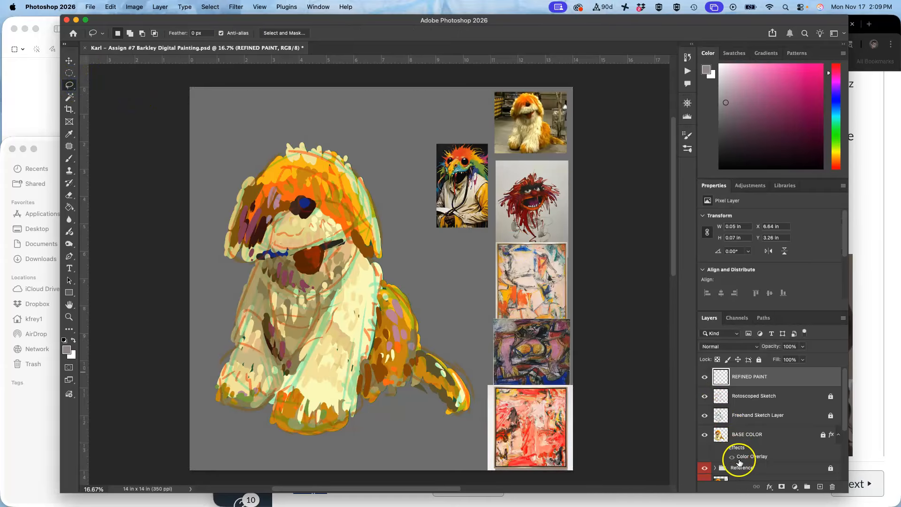
{"action": "left_click", "coordinate": [720, 457]}
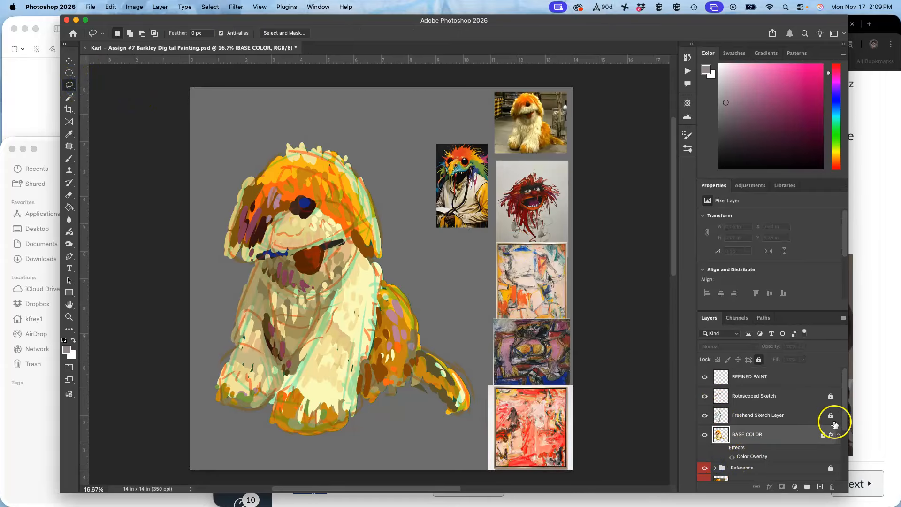
{"action": "scroll", "coordinate": [844, 416], "scroll_direction": "down", "scroll_amount": 2}
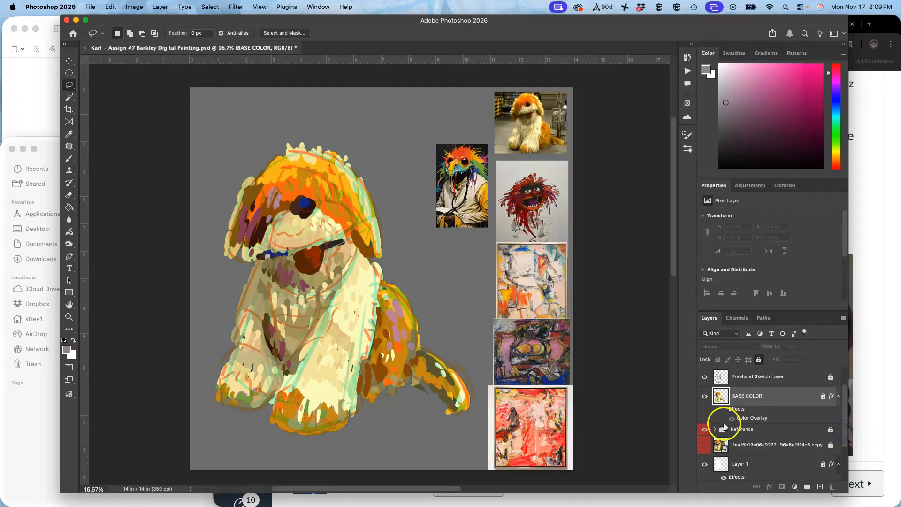
{"action": "left_click", "coordinate": [715, 429]}
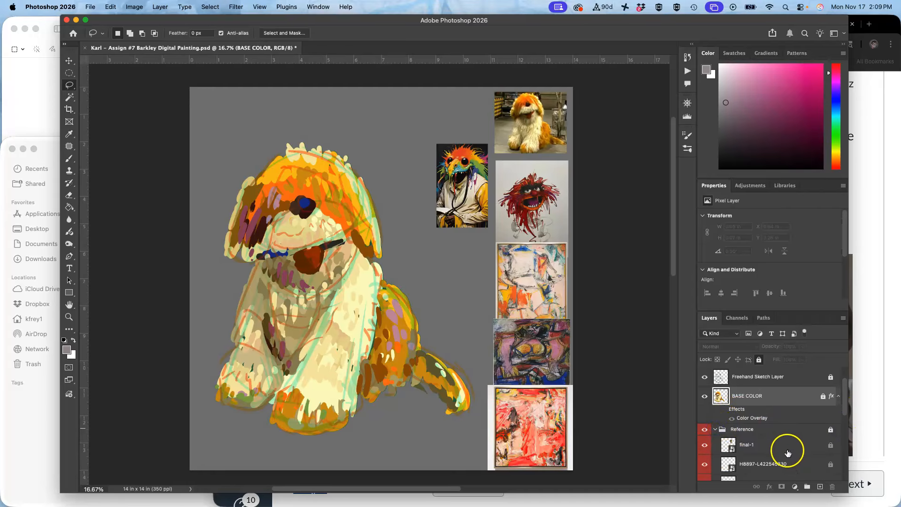
{"action": "left_click", "coordinate": [70, 71]}
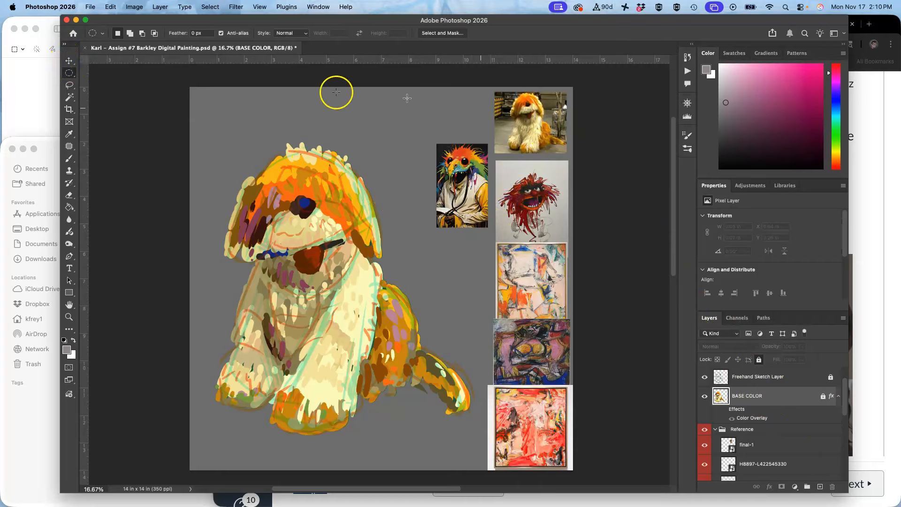
{"action": "left_click", "coordinate": [69, 61]}
{"action": "left_click", "coordinate": [524, 125]}
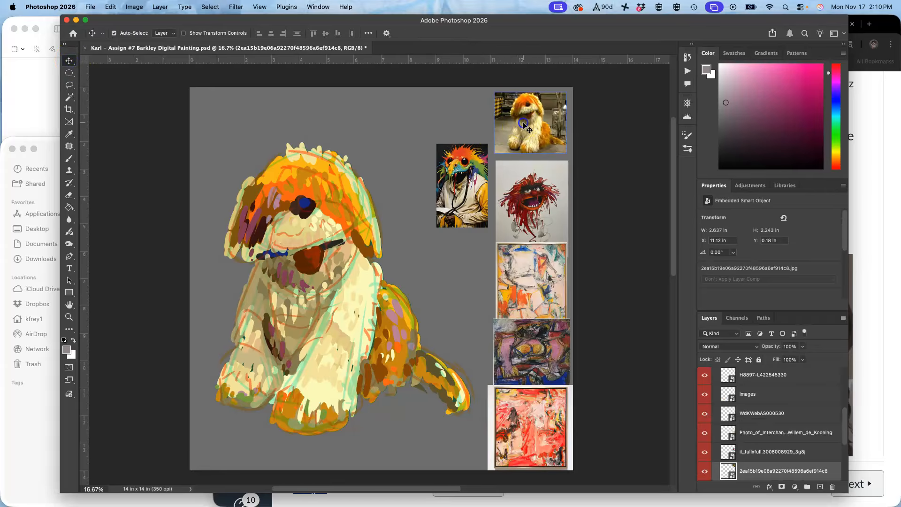
{"action": "key", "text": "ctrl+j"}
{"action": "left_click_drag", "start_coordinate": [529, 121], "coordinate": [403, 228]}
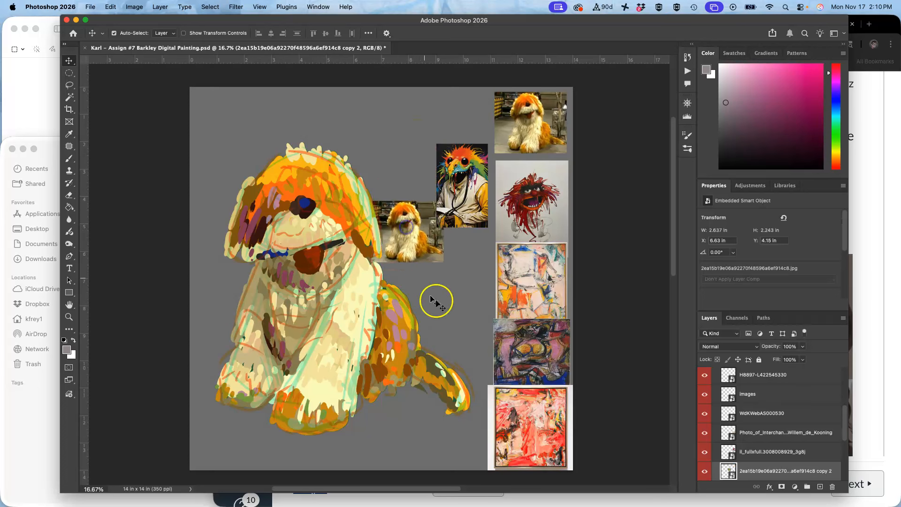
Collapse the Reference group, zoom in on the head with the reference photo alongside, and select the REFINED PAINT layer.
{"action": "left_click", "coordinate": [714, 378]}
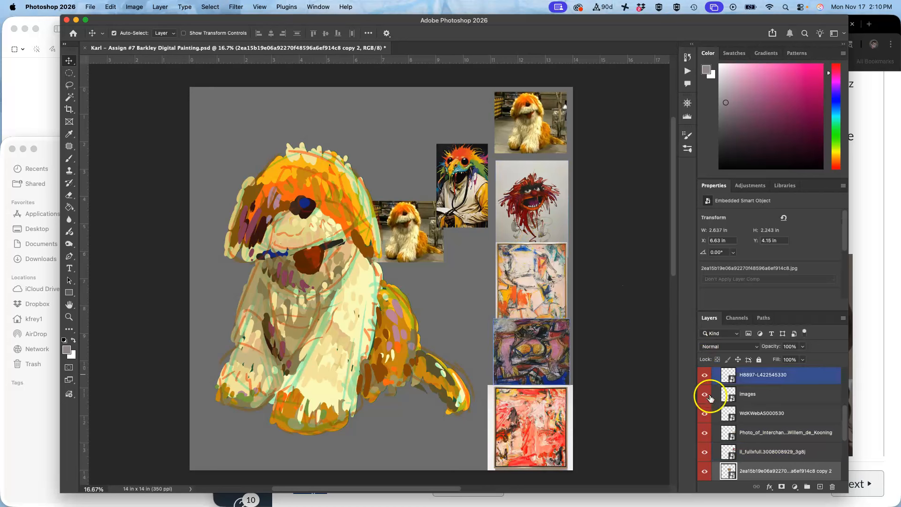
{"action": "left_click_drag", "start_coordinate": [848, 421], "coordinate": [849, 395]}
{"action": "left_click", "coordinate": [716, 430]}
{"action": "left_click", "coordinate": [759, 359]}
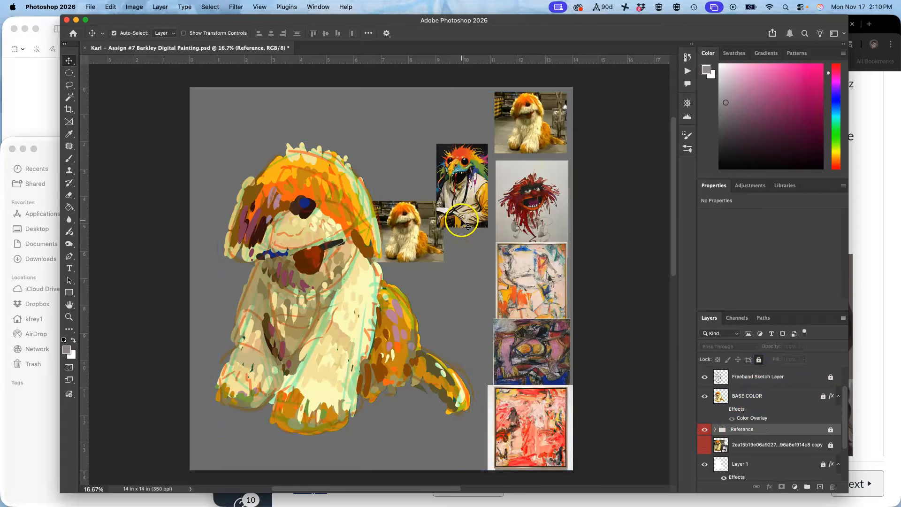
{"action": "scroll", "coordinate": [356, 188], "scroll_direction": "up", "scroll_amount": 5}
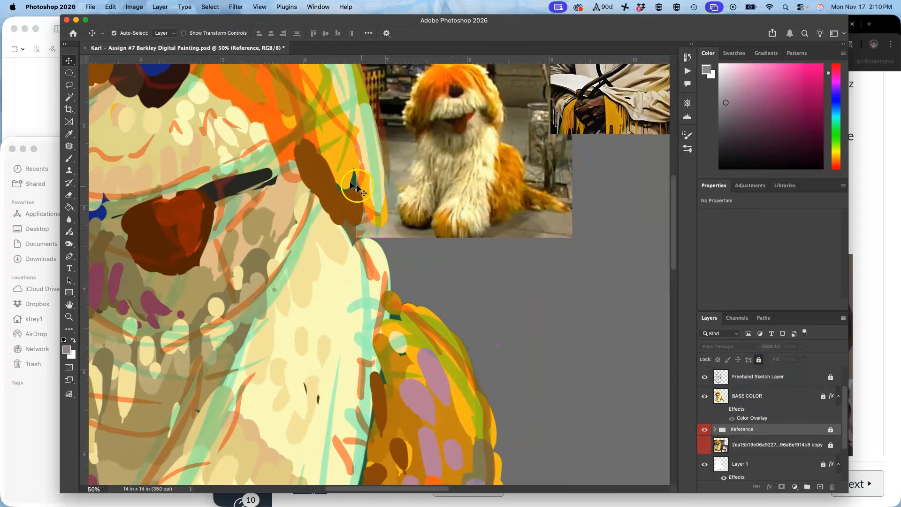
{"action": "mouse_move", "coordinate": [353, 185]}
{"action": "left_mouse_down"}
{"action": "mouse_move", "coordinate": [362, 209]}
{"action": "mouse_move", "coordinate": [461, 284]}
{"action": "mouse_move", "coordinate": [459, 308]}
{"action": "mouse_move", "coordinate": [464, 297]}
{"action": "left_mouse_up"}
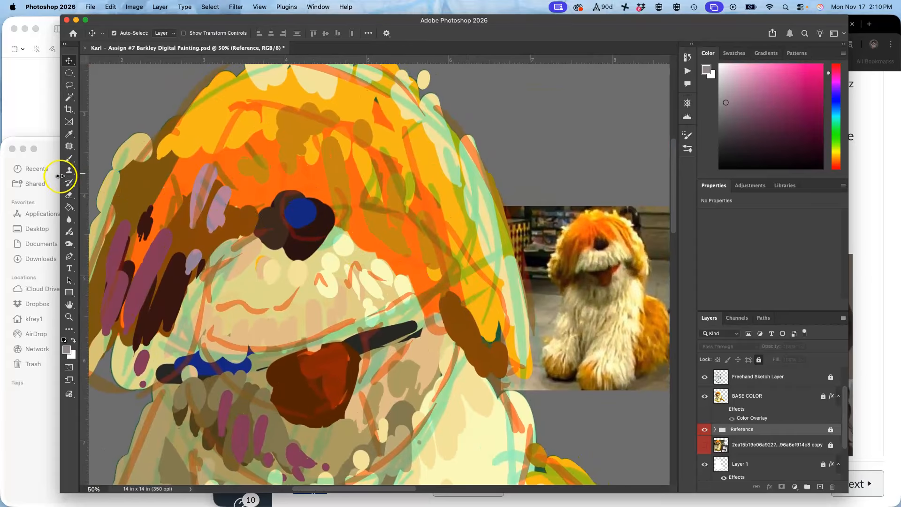
{"action": "left_click_drag", "start_coordinate": [60, 176], "coordinate": [22, 176]}
{"action": "left_click_drag", "start_coordinate": [281, 257], "coordinate": [314, 284]}
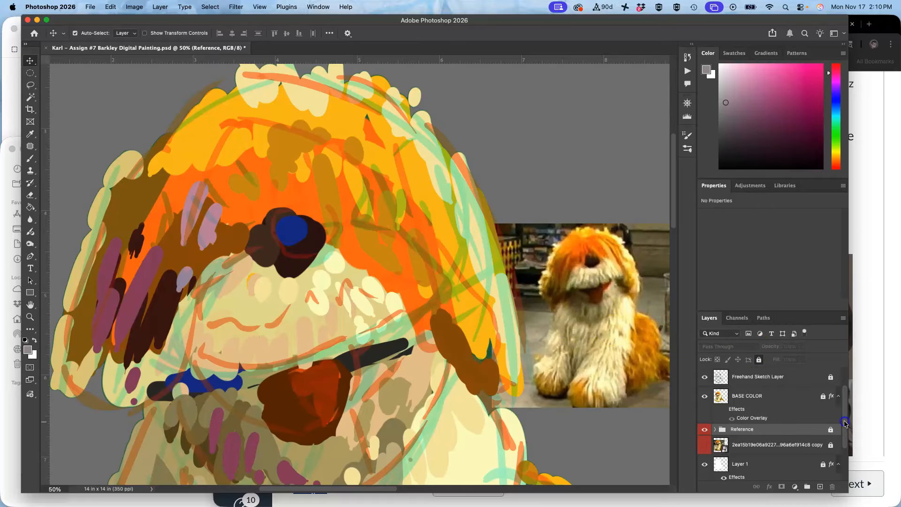
{"action": "scroll", "coordinate": [845, 424], "scroll_direction": "up", "scroll_amount": 2}
{"action": "left_click", "coordinate": [809, 374]}
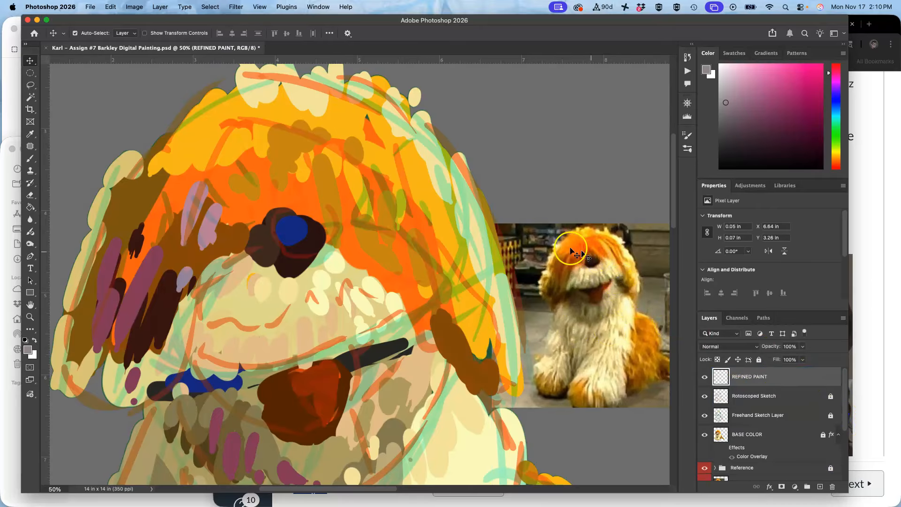
Sample fur colors from the reference photo and paint textured fur strokes across the muzzle and ear with the brush.
{"action": "left_click", "coordinate": [30, 162]}
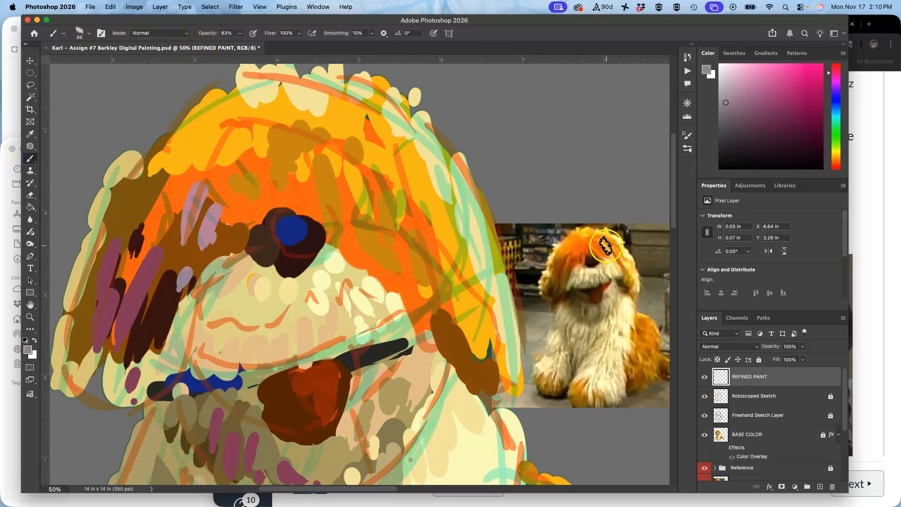
{"action": "mouse_move", "coordinate": [594, 258]}
{"action": "left_mouse_down"}
{"action": "mouse_move", "coordinate": [382, 262]}
{"action": "mouse_move", "coordinate": [273, 247]}
{"action": "left_mouse_up"}
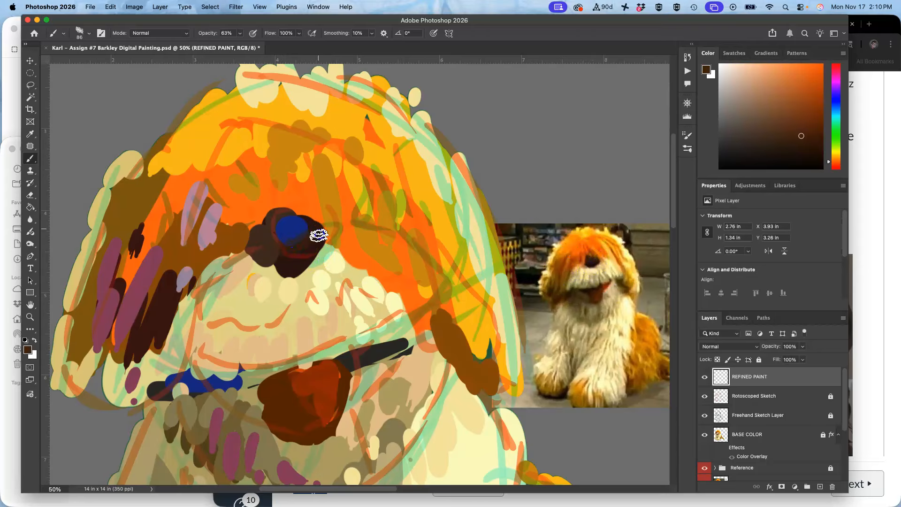
{"action": "left_click_drag", "start_coordinate": [271, 247], "coordinate": [581, 248]}
{"action": "left_click", "coordinate": [573, 261], "text": "alt"}
{"action": "mouse_move", "coordinate": [189, 241]}
{"action": "left_mouse_down"}
{"action": "mouse_move", "coordinate": [177, 274]}
{"action": "mouse_move", "coordinate": [173, 241]}
{"action": "mouse_move", "coordinate": [178, 279]}
{"action": "mouse_move", "coordinate": [167, 324]}
{"action": "left_mouse_up"}
{"action": "left_click", "coordinate": [163, 319], "text": "alt"}
{"action": "left_click_drag", "start_coordinate": [171, 287], "coordinate": [150, 313]}
{"action": "left_click_drag", "start_coordinate": [173, 256], "coordinate": [165, 291]}
{"action": "left_click_drag", "start_coordinate": [189, 220], "coordinate": [179, 282]}
{"action": "left_click_drag", "start_coordinate": [192, 240], "coordinate": [179, 291]}
{"action": "mouse_move", "coordinate": [218, 213]}
{"action": "left_mouse_down"}
{"action": "mouse_move", "coordinate": [168, 339]}
{"action": "mouse_move", "coordinate": [183, 361]}
{"action": "left_mouse_up"}
{"action": "left_click", "coordinate": [215, 293], "text": "alt"}
{"action": "mouse_move", "coordinate": [234, 322]}
{"action": "left_mouse_down"}
{"action": "mouse_move", "coordinate": [228, 351]}
{"action": "mouse_move", "coordinate": [239, 360]}
{"action": "left_mouse_up"}
{"action": "left_click", "coordinate": [285, 230], "text": "alt"}
{"action": "mouse_move", "coordinate": [242, 316]}
{"action": "left_mouse_down"}
{"action": "mouse_move", "coordinate": [228, 355]}
{"action": "mouse_move", "coordinate": [240, 357]}
{"action": "mouse_move", "coordinate": [255, 338]}
{"action": "mouse_move", "coordinate": [299, 355]}
{"action": "mouse_move", "coordinate": [326, 319]}
{"action": "mouse_move", "coordinate": [356, 326]}
{"action": "left_mouse_up"}
{"action": "left_click", "coordinate": [225, 270], "text": "alt"}
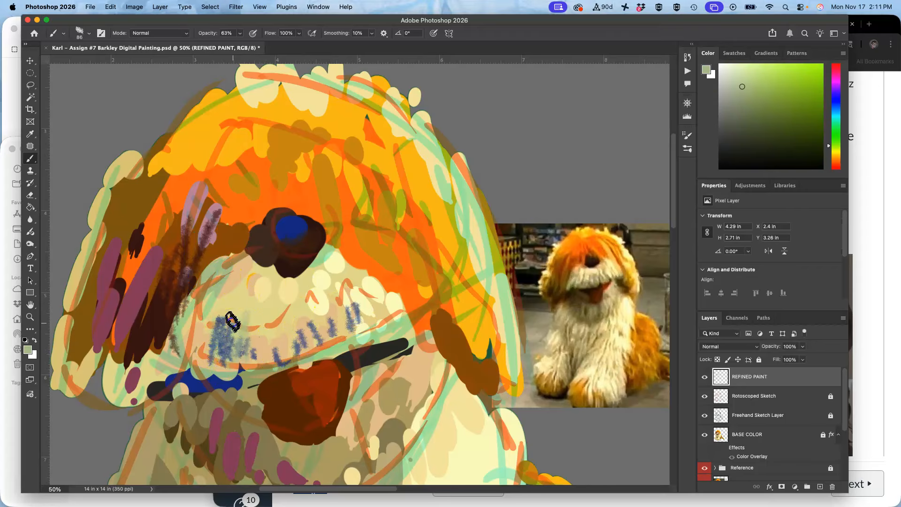
Sample a brown from the reference photo and paint a stroke on the left side of the muzzle.
{"action": "left_click", "coordinate": [574, 248], "text": "alt"}
{"action": "left_click", "coordinate": [169, 310]}
{"action": "mouse_move", "coordinate": [169, 310]}
{"action": "left_mouse_down"}
{"action": "mouse_move", "coordinate": [153, 353]}
{"action": "mouse_move", "coordinate": [116, 398]}
{"action": "mouse_move", "coordinate": [112, 339]}
{"action": "mouse_move", "coordinate": [155, 323]}
{"action": "left_mouse_up"}
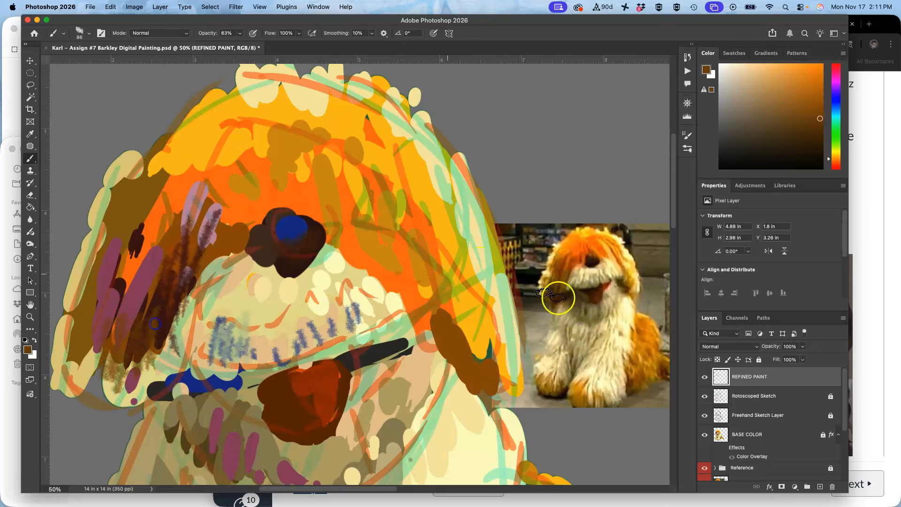
Move Layer 1 directly under BASE COLOR and merge it down into BASE COLOR.
{"action": "left_click", "coordinate": [706, 434]}
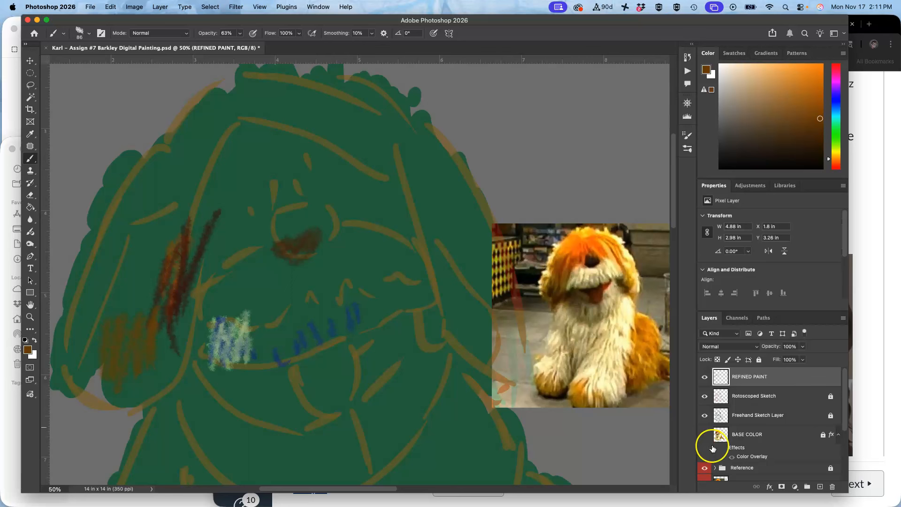
{"action": "left_click", "coordinate": [705, 436]}
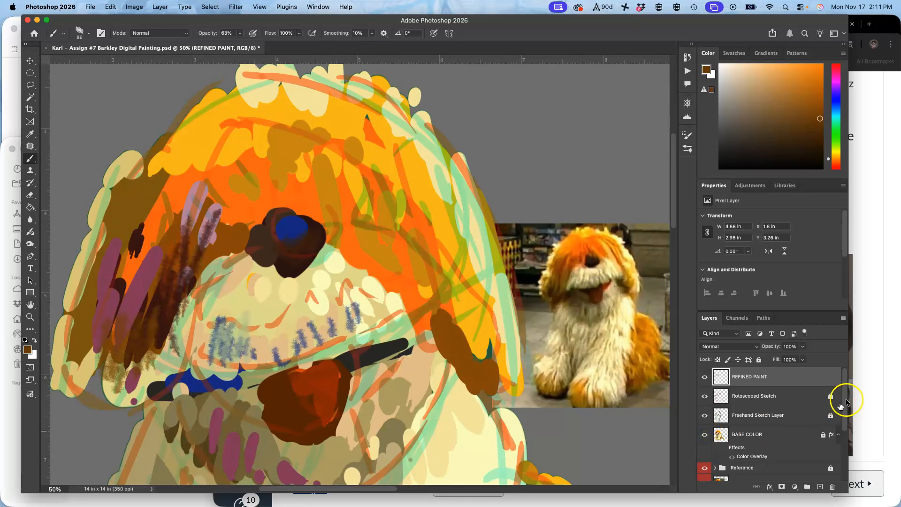
{"action": "scroll", "coordinate": [841, 406], "scroll_direction": "down", "scroll_amount": 4}
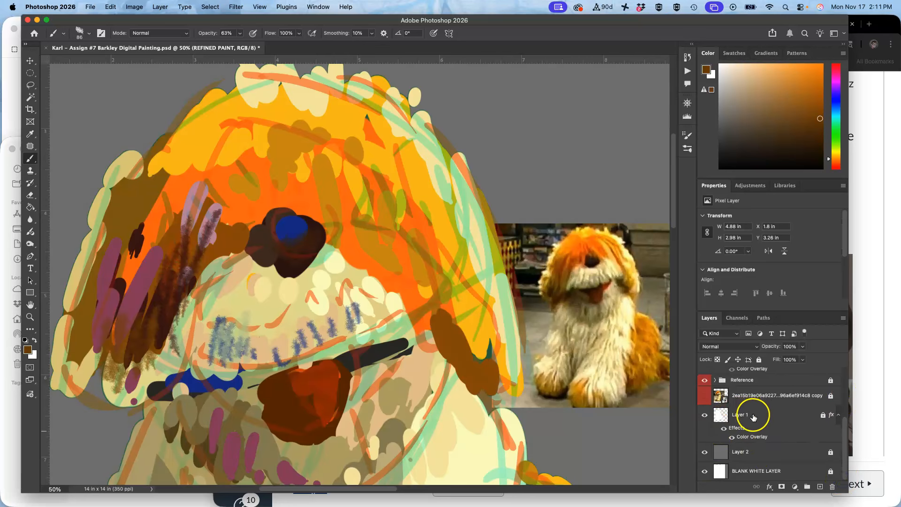
{"action": "mouse_move", "coordinate": [721, 415]}
{"action": "left_mouse_down"}
{"action": "mouse_move", "coordinate": [744, 403]}
{"action": "mouse_move", "coordinate": [747, 419]}
{"action": "left_mouse_up"}
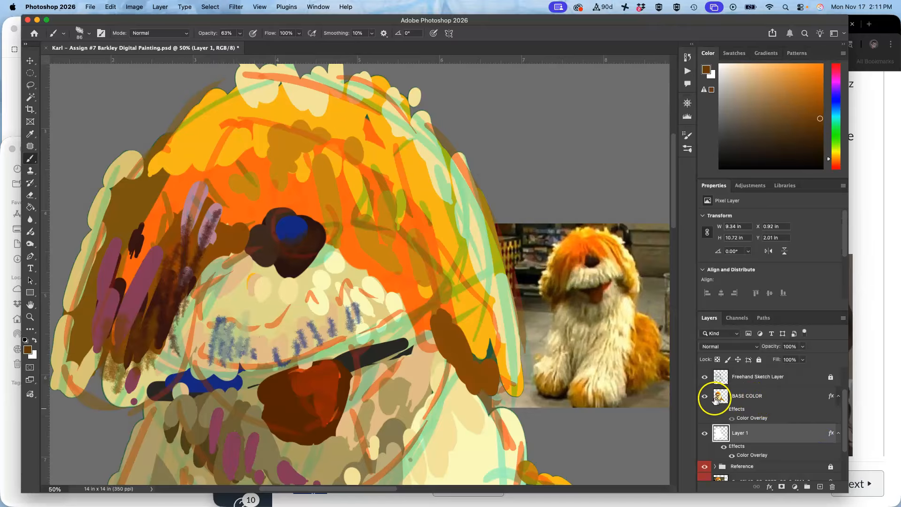
{"action": "left_click", "coordinate": [705, 398]}
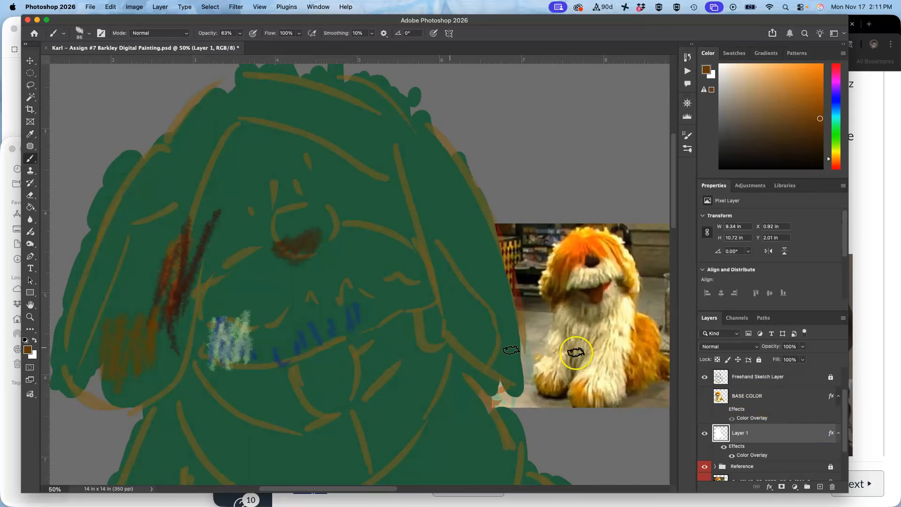
{"action": "left_click", "coordinate": [705, 397]}
{"action": "left_click", "coordinate": [751, 397]}
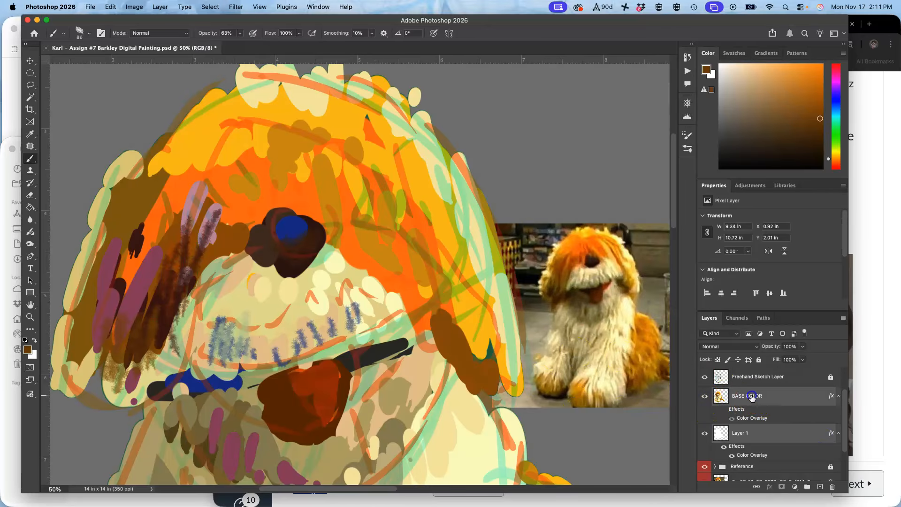
{"action": "key", "text": "super+e"}
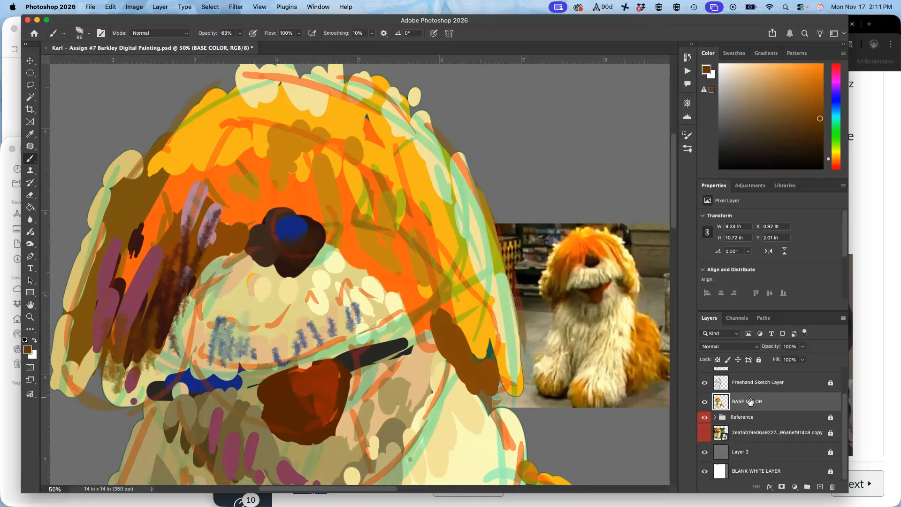
Hide BASE COLOR to compare, try a stroke, restore its visibility, and reselect the REFINED PAINT layer.
{"action": "left_click", "coordinate": [706, 402]}
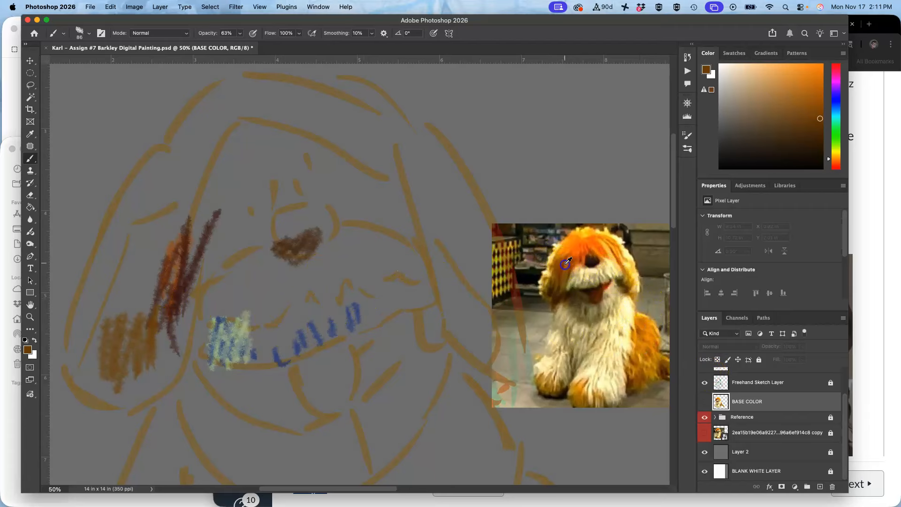
{"action": "left_click", "coordinate": [566, 265], "text": "alt"}
{"action": "left_click", "coordinate": [171, 305]}
{"action": "left_click", "coordinate": [438, 197]}
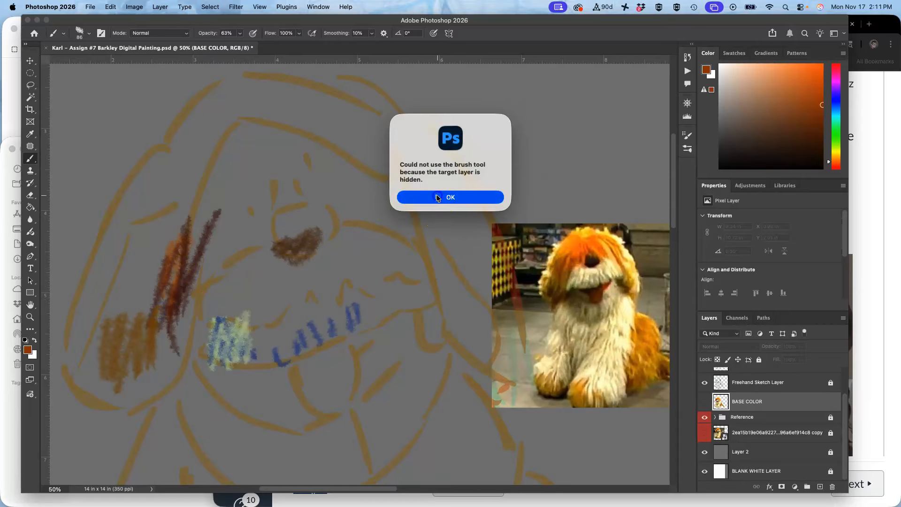
{"action": "left_click", "coordinate": [747, 382]}
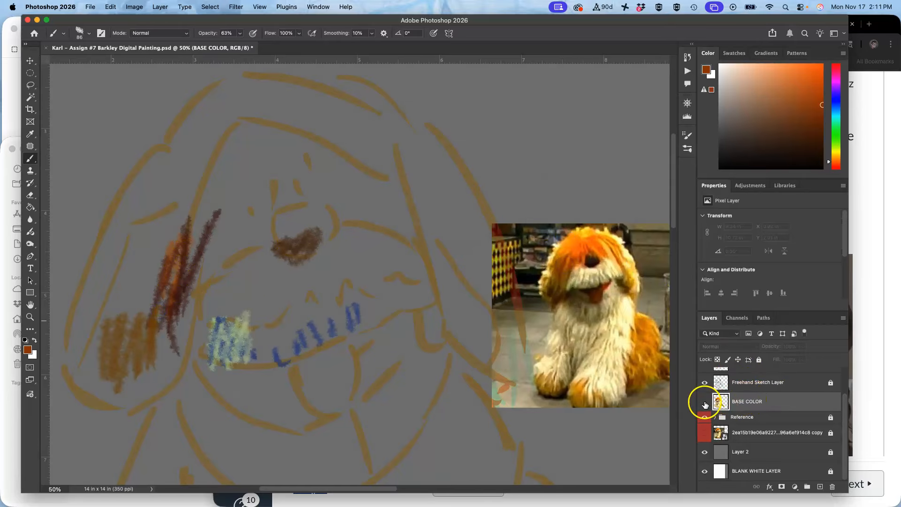
{"action": "left_click", "coordinate": [704, 402]}
{"action": "left_click", "coordinate": [759, 359]}
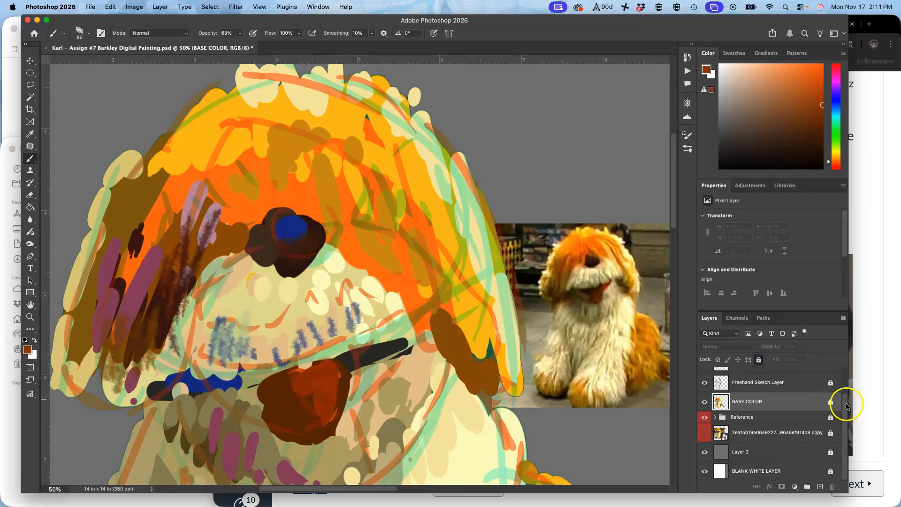
{"action": "left_click_drag", "start_coordinate": [848, 407], "coordinate": [848, 384]}
{"action": "left_click", "coordinate": [803, 377]}
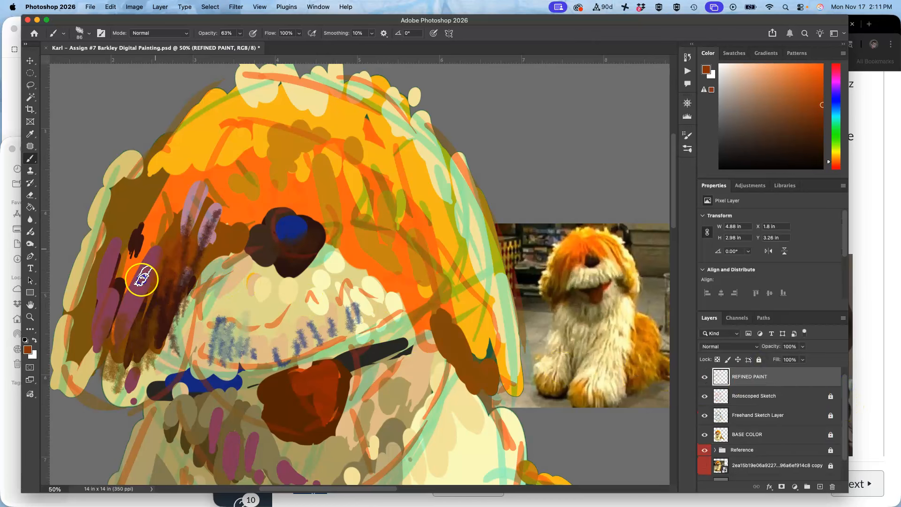
Sample a mauve from the canvas and an orange from the reference photo, painting fur strokes down the left ear.
{"action": "left_click", "coordinate": [114, 288], "text": "alt"}
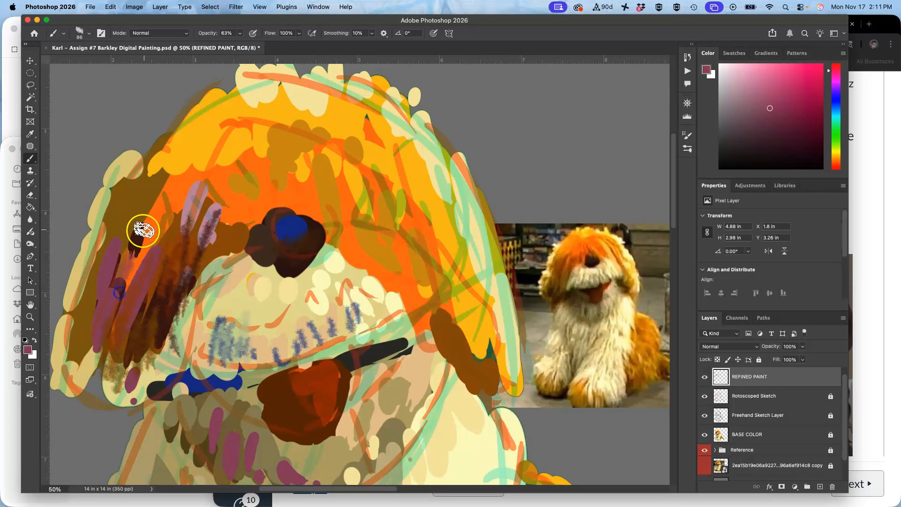
{"action": "mouse_move", "coordinate": [188, 220]}
{"action": "left_mouse_down"}
{"action": "mouse_move", "coordinate": [133, 235]}
{"action": "mouse_move", "coordinate": [115, 320]}
{"action": "mouse_move", "coordinate": [125, 332]}
{"action": "mouse_move", "coordinate": [91, 393]}
{"action": "mouse_move", "coordinate": [66, 402]}
{"action": "mouse_move", "coordinate": [70, 350]}
{"action": "left_mouse_up"}
{"action": "left_click", "coordinate": [99, 238], "text": "alt"}
{"action": "mouse_move", "coordinate": [88, 271]}
{"action": "left_mouse_down"}
{"action": "mouse_move", "coordinate": [80, 322]}
{"action": "mouse_move", "coordinate": [95, 344]}
{"action": "mouse_move", "coordinate": [116, 271]}
{"action": "mouse_move", "coordinate": [112, 334]}
{"action": "mouse_move", "coordinate": [118, 311]}
{"action": "mouse_move", "coordinate": [94, 374]}
{"action": "mouse_move", "coordinate": [118, 376]}
{"action": "mouse_move", "coordinate": [129, 332]}
{"action": "mouse_move", "coordinate": [146, 335]}
{"action": "mouse_move", "coordinate": [144, 385]}
{"action": "mouse_move", "coordinate": [155, 370]}
{"action": "left_mouse_up"}
{"action": "left_click", "coordinate": [563, 256], "text": "alt"}
{"action": "mouse_move", "coordinate": [141, 225]}
{"action": "left_mouse_down"}
{"action": "mouse_move", "coordinate": [125, 249]}
{"action": "mouse_move", "coordinate": [110, 335]}
{"action": "mouse_move", "coordinate": [96, 352]}
{"action": "left_mouse_up"}
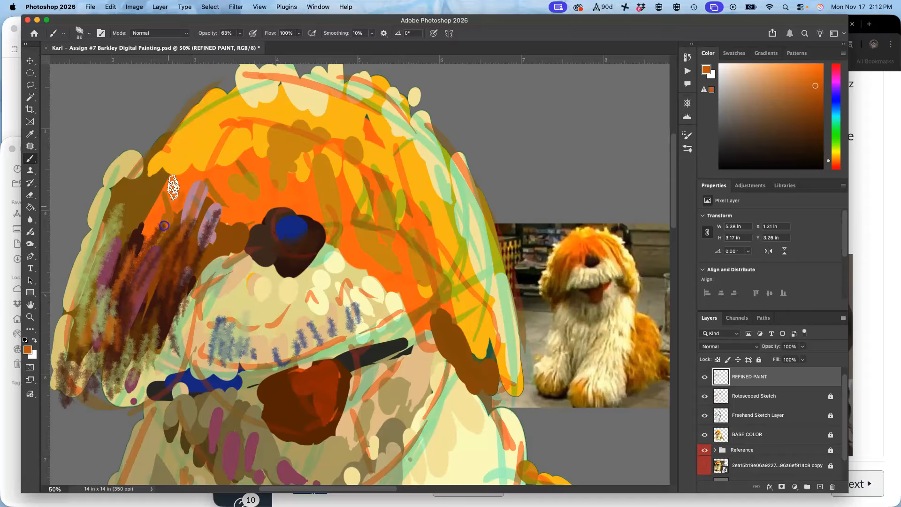
Sample a brown and paint more textured fur strokes along the left ear and cheek.
{"action": "left_click", "coordinate": [141, 231], "text": "alt"}
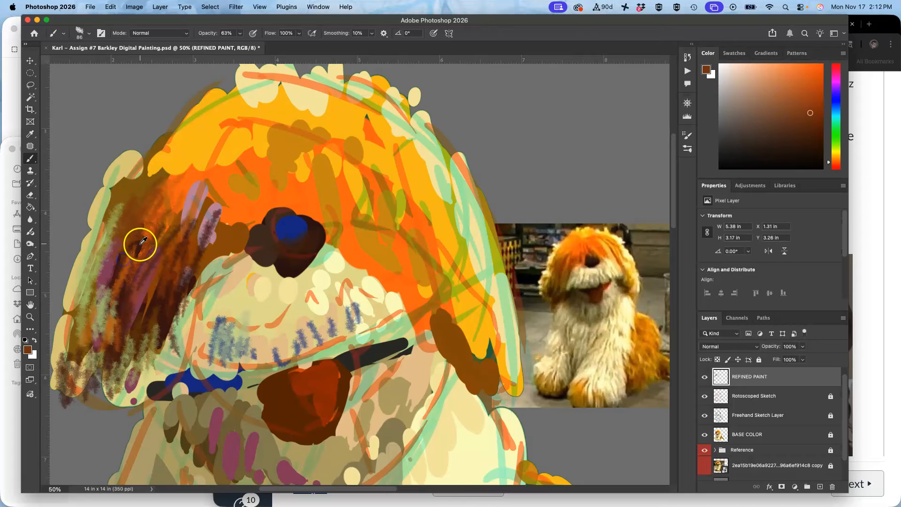
{"action": "left_click", "coordinate": [137, 241], "text": "alt"}
{"action": "mouse_move", "coordinate": [100, 276]}
{"action": "left_mouse_down"}
{"action": "mouse_move", "coordinate": [95, 312]}
{"action": "mouse_move", "coordinate": [143, 240]}
{"action": "mouse_move", "coordinate": [140, 321]}
{"action": "mouse_move", "coordinate": [215, 190]}
{"action": "mouse_move", "coordinate": [160, 347]}
{"action": "mouse_move", "coordinate": [159, 381]}
{"action": "mouse_move", "coordinate": [159, 335]}
{"action": "mouse_move", "coordinate": [116, 390]}
{"action": "mouse_move", "coordinate": [135, 375]}
{"action": "left_mouse_up"}
{"action": "left_click", "coordinate": [186, 331], "text": "alt"}
{"action": "left_click", "coordinate": [184, 334], "text": "alt"}
{"action": "mouse_move", "coordinate": [177, 333]}
{"action": "left_mouse_down"}
{"action": "mouse_move", "coordinate": [146, 387]}
{"action": "mouse_move", "coordinate": [167, 368]}
{"action": "left_mouse_up"}
{"action": "left_click", "coordinate": [183, 341], "text": "alt"}
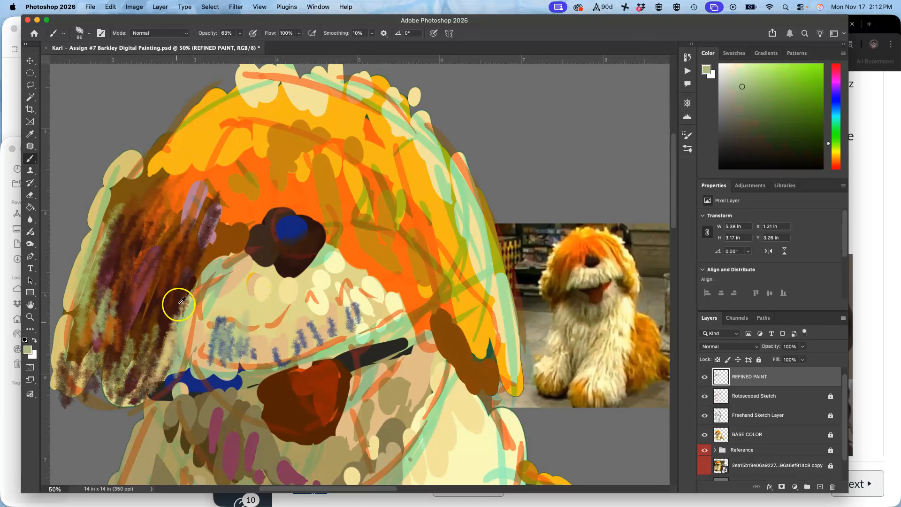
Sample a dark brown near the nose and paint dark fur strokes across the top of the head.
{"action": "left_click", "coordinate": [303, 267], "text": "alt"}
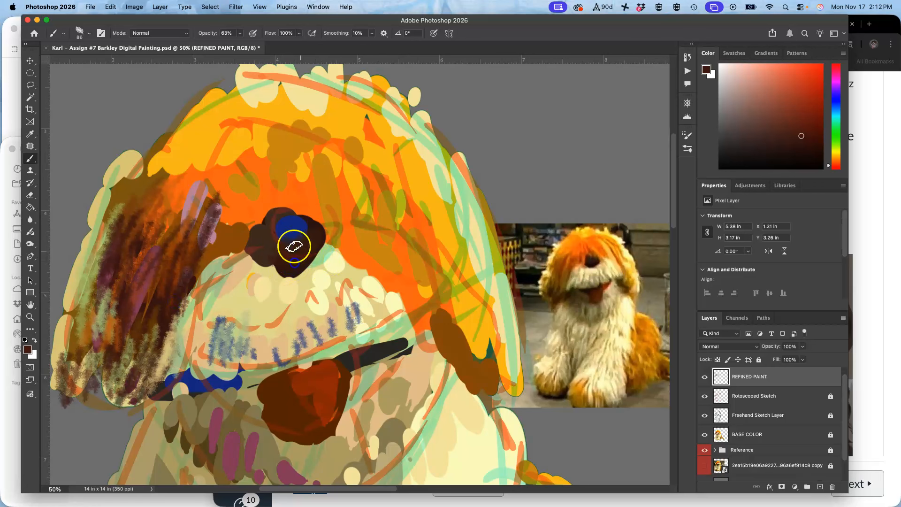
{"action": "left_click", "coordinate": [598, 259], "text": "alt"}
{"action": "left_click", "coordinate": [295, 252]}
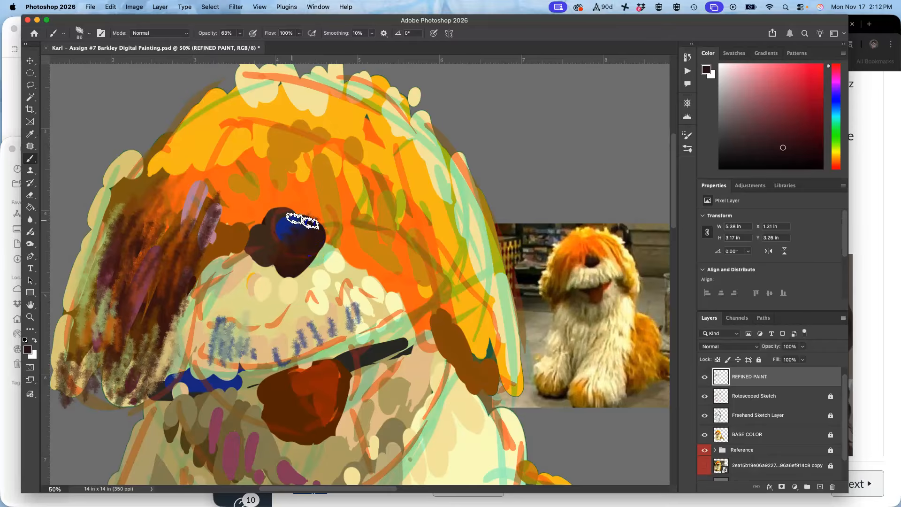
{"action": "mouse_move", "coordinate": [254, 163]}
{"action": "left_mouse_down"}
{"action": "mouse_move", "coordinate": [264, 214]}
{"action": "mouse_move", "coordinate": [236, 227]}
{"action": "mouse_move", "coordinate": [234, 244]}
{"action": "left_mouse_up"}
{"action": "left_click_drag", "start_coordinate": [250, 192], "coordinate": [252, 241]}
{"action": "left_click_drag", "start_coordinate": [276, 162], "coordinate": [304, 205]}
{"action": "mouse_move", "coordinate": [284, 151]}
{"action": "left_mouse_down"}
{"action": "mouse_move", "coordinate": [310, 209]}
{"action": "mouse_move", "coordinate": [334, 211]}
{"action": "left_mouse_up"}
{"action": "left_click_drag", "start_coordinate": [306, 153], "coordinate": [357, 220]}
{"action": "left_click_drag", "start_coordinate": [294, 168], "coordinate": [360, 246]}
{"action": "left_click_drag", "start_coordinate": [331, 205], "coordinate": [394, 263]}
{"action": "left_click_drag", "start_coordinate": [377, 213], "coordinate": [404, 274]}
{"action": "left_click_drag", "start_coordinate": [371, 185], "coordinate": [444, 279]}
{"action": "left_click_drag", "start_coordinate": [418, 169], "coordinate": [463, 310]}
{"action": "mouse_move", "coordinate": [417, 183]}
{"action": "left_mouse_down"}
{"action": "mouse_move", "coordinate": [443, 236]}
{"action": "mouse_move", "coordinate": [457, 300]}
{"action": "left_mouse_up"}
{"action": "left_click_drag", "start_coordinate": [424, 205], "coordinate": [454, 317]}
{"action": "left_click_drag", "start_coordinate": [427, 217], "coordinate": [459, 316]}
{"action": "mouse_move", "coordinate": [451, 284]}
{"action": "left_mouse_down"}
{"action": "mouse_move", "coordinate": [484, 348]}
{"action": "mouse_move", "coordinate": [429, 338]}
{"action": "mouse_move", "coordinate": [442, 345]}
{"action": "left_mouse_up"}
Sample a blue, paint a stroke, then pick a dark green and paint fur strokes on the head and muzzle.
{"action": "left_click", "coordinate": [282, 228], "text": "alt"}
{"action": "left_click_drag", "start_coordinate": [429, 304], "coordinate": [434, 343]}
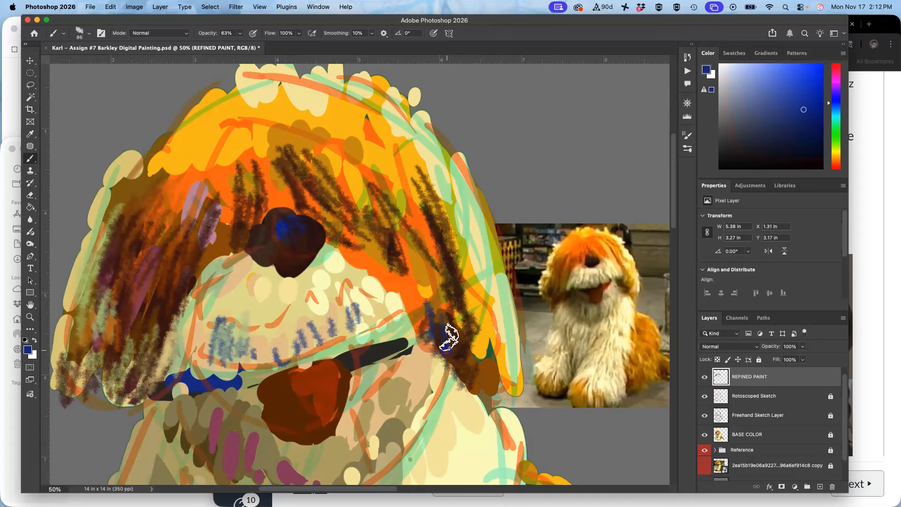
{"action": "left_click", "coordinate": [287, 305], "text": "alt"}
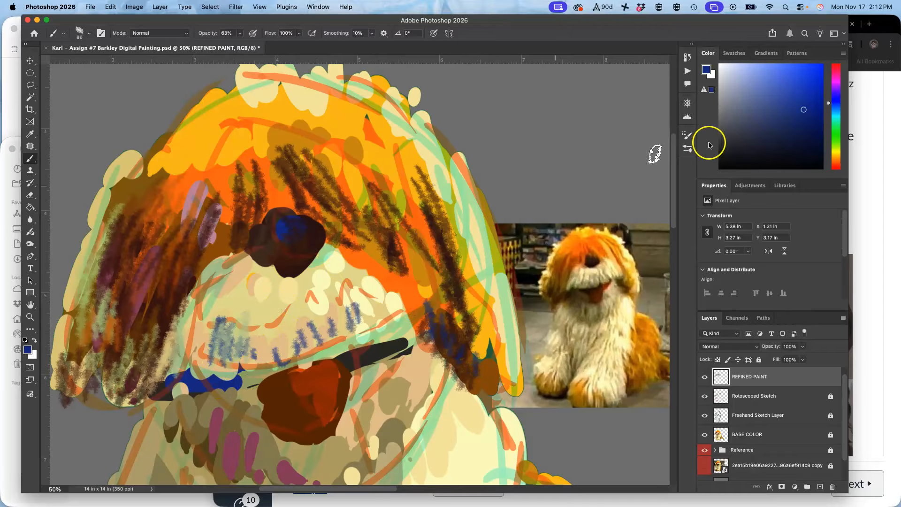
{"action": "left_click", "coordinate": [836, 136]}
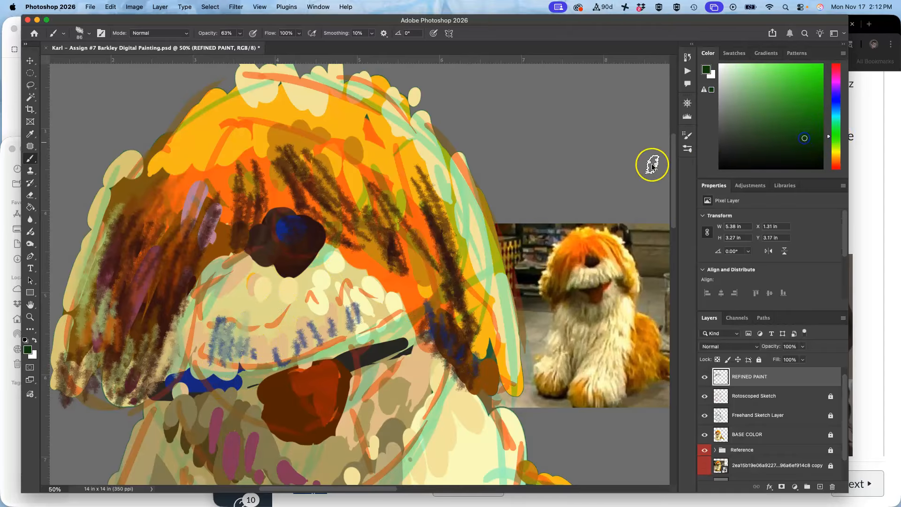
{"action": "mouse_move", "coordinate": [396, 207]}
{"action": "left_mouse_down"}
{"action": "mouse_move", "coordinate": [437, 248]}
{"action": "mouse_move", "coordinate": [428, 202]}
{"action": "mouse_move", "coordinate": [436, 248]}
{"action": "left_mouse_up"}
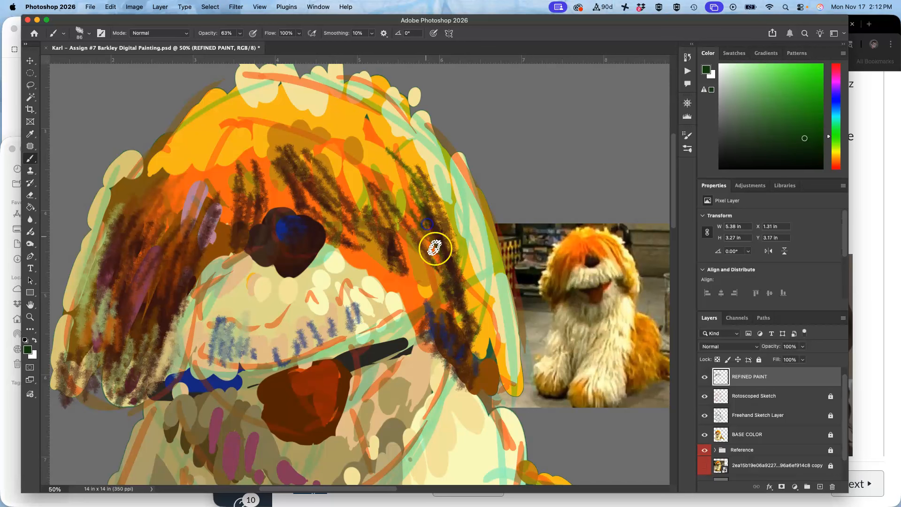
{"action": "mouse_move", "coordinate": [394, 305]}
{"action": "left_mouse_down"}
{"action": "mouse_move", "coordinate": [372, 337]}
{"action": "mouse_move", "coordinate": [299, 366]}
{"action": "mouse_move", "coordinate": [227, 373]}
{"action": "left_mouse_up"}
{"action": "mouse_move", "coordinate": [189, 307]}
{"action": "left_mouse_down"}
{"action": "mouse_move", "coordinate": [175, 362]}
{"action": "mouse_move", "coordinate": [219, 284]}
{"action": "mouse_move", "coordinate": [174, 334]}
{"action": "mouse_move", "coordinate": [202, 302]}
{"action": "mouse_move", "coordinate": [226, 349]}
{"action": "left_mouse_up"}
Pick white in the color picker and paint light fur highlights across the muzzle and around the nose.
{"action": "left_click", "coordinate": [237, 444], "text": "alt"}
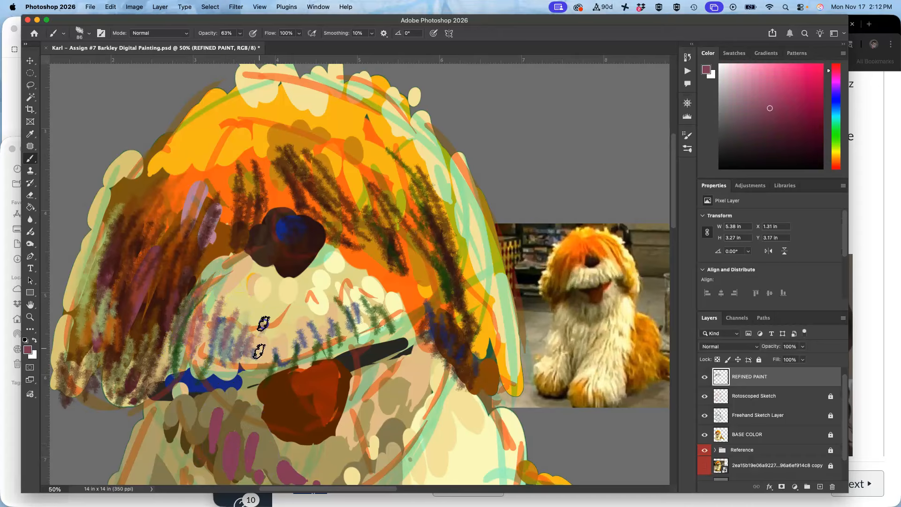
{"action": "left_click", "coordinate": [724, 66]}
{"action": "mouse_move", "coordinate": [339, 272]}
{"action": "left_mouse_down"}
{"action": "mouse_move", "coordinate": [338, 249]}
{"action": "mouse_move", "coordinate": [388, 300]}
{"action": "left_mouse_up"}
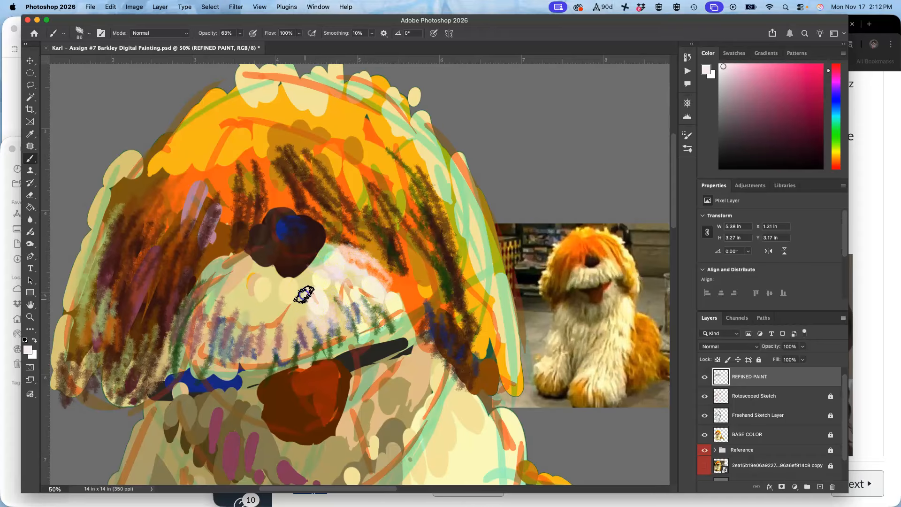
{"action": "mouse_move", "coordinate": [255, 286]}
{"action": "left_mouse_down"}
{"action": "mouse_move", "coordinate": [232, 306]}
{"action": "mouse_move", "coordinate": [227, 282]}
{"action": "mouse_move", "coordinate": [242, 311]}
{"action": "left_mouse_up"}
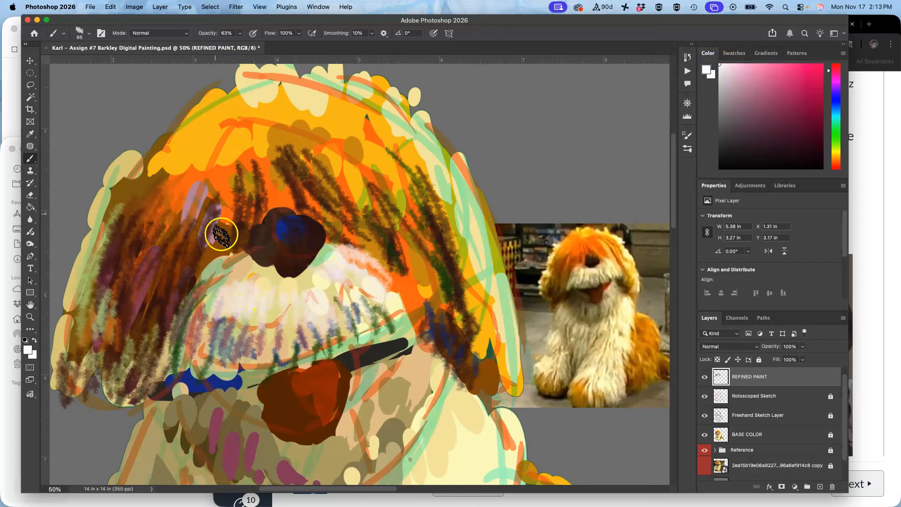
{"action": "mouse_move", "coordinate": [217, 292]}
{"action": "left_mouse_down"}
{"action": "mouse_move", "coordinate": [243, 293]}
{"action": "mouse_move", "coordinate": [200, 329]}
{"action": "left_mouse_up"}
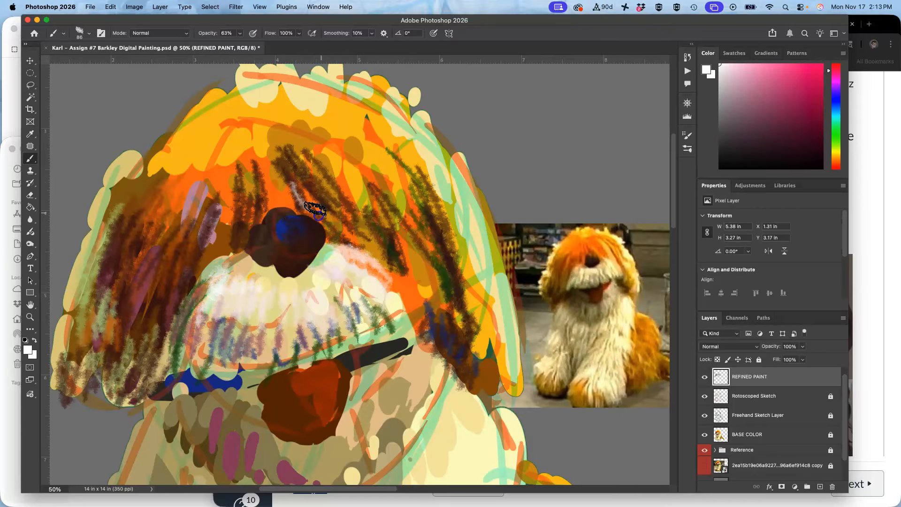